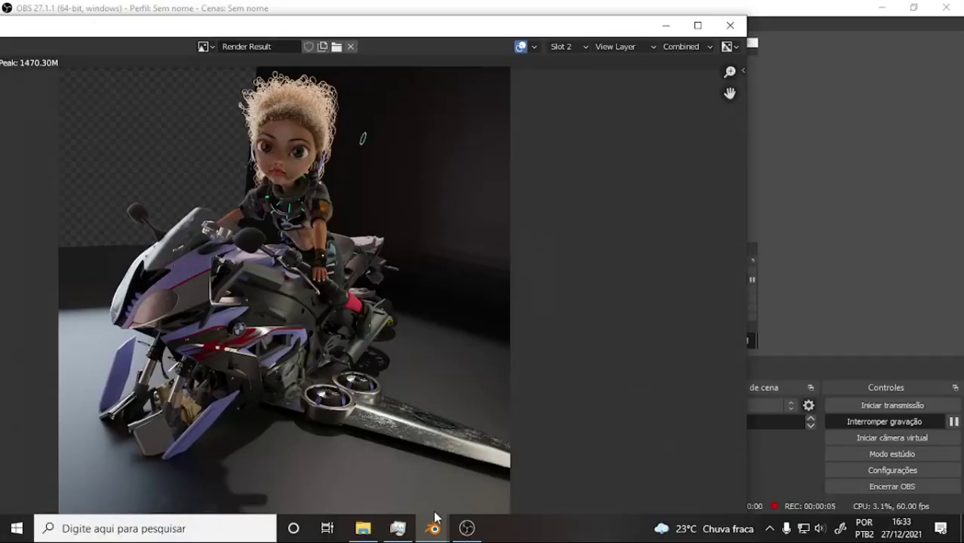
# Bring the Render Result window to the front and shift it slightly right.
pyautogui.click(387, 462)
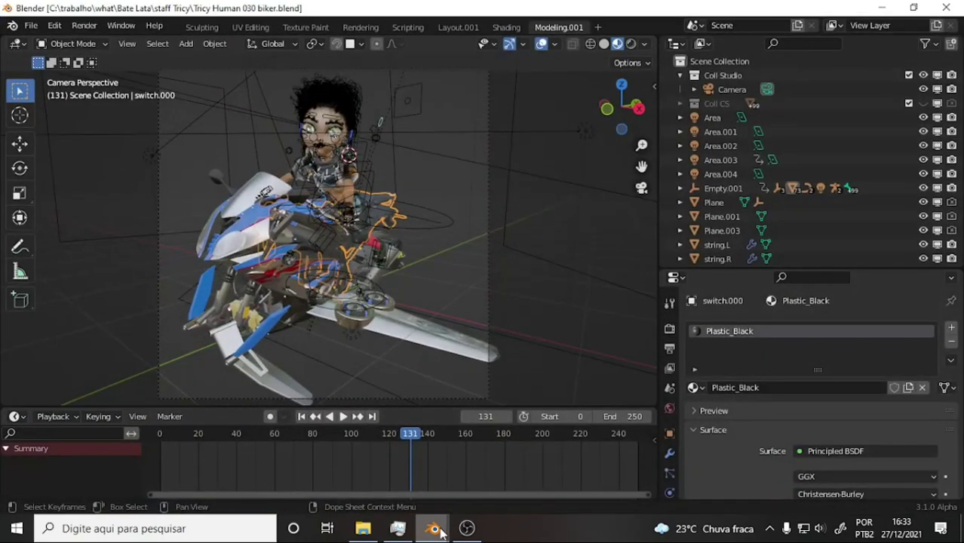
pyautogui.moveTo(433, 529)
pyautogui.click(502, 464)
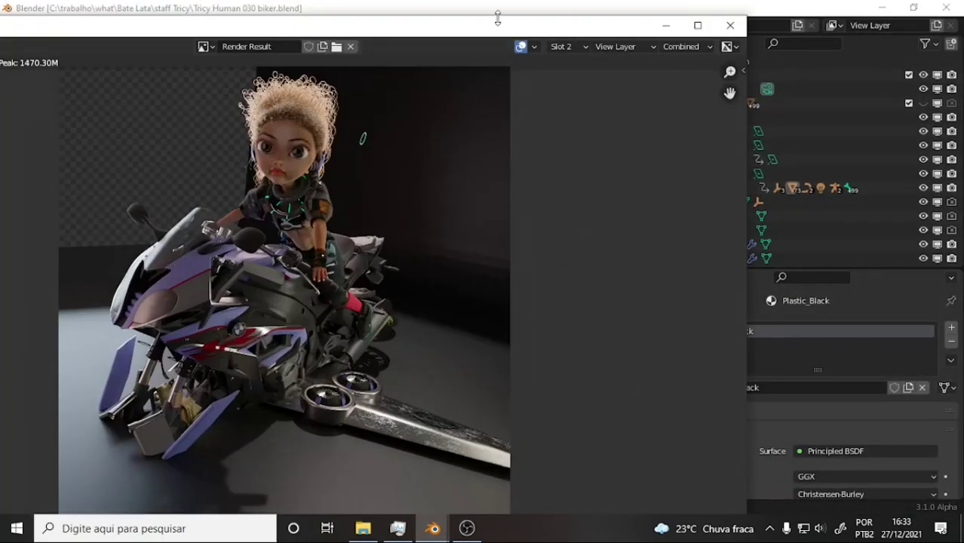
pyautogui.moveTo(498, 23); pyautogui.dragTo(598, 14)
# Zoom in and out on the Tricy hover-bike render, then close the Render Result window.
pyautogui.scroll(3, 531, 191)
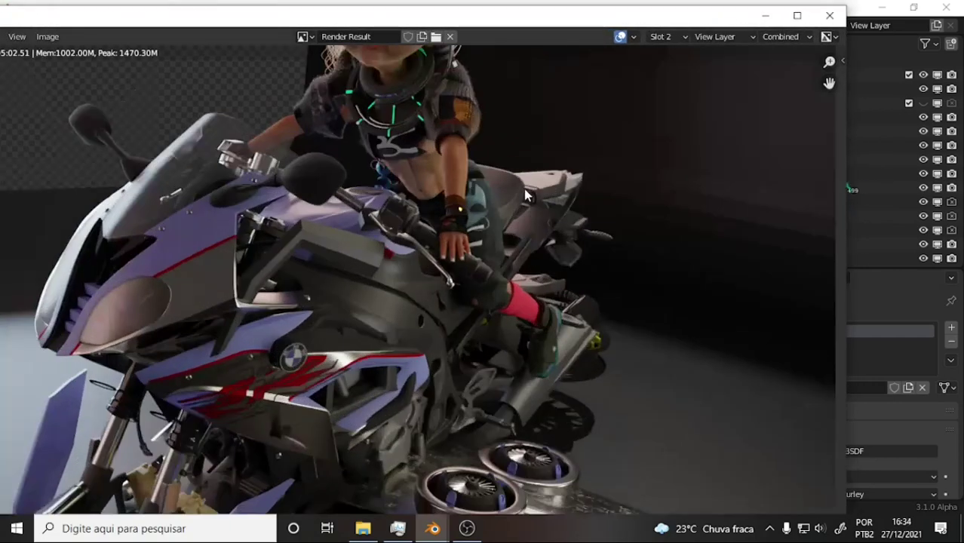
pyautogui.scroll(-2, 531, 190)
pyautogui.scroll(-1, 531, 190)
pyautogui.scroll(1, 530, 190)
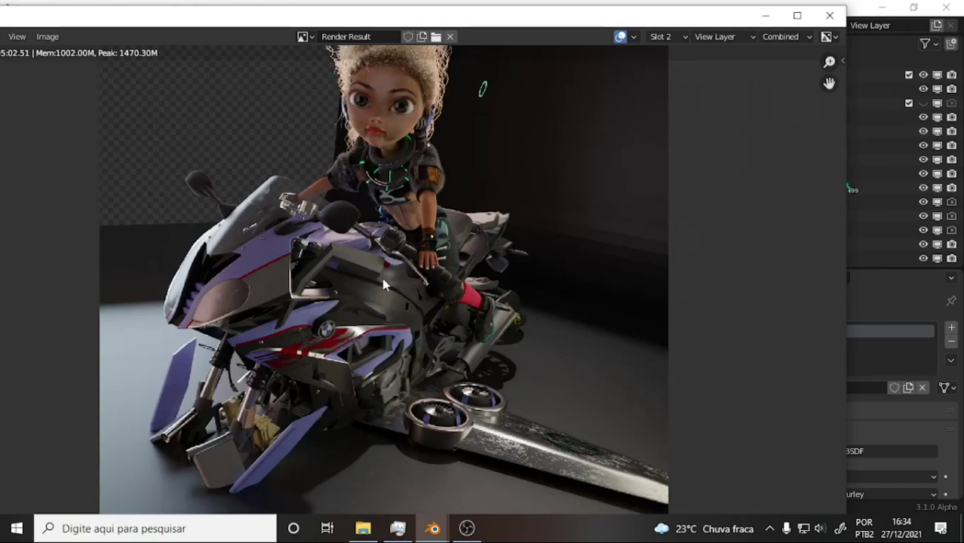
pyautogui.scroll(-2, 435, 265)
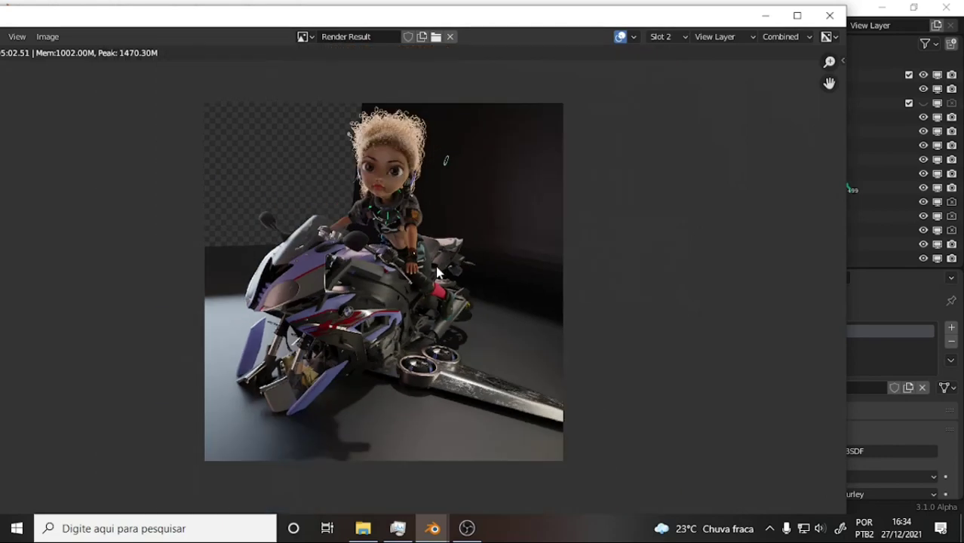
pyautogui.scroll(2, 434, 265)
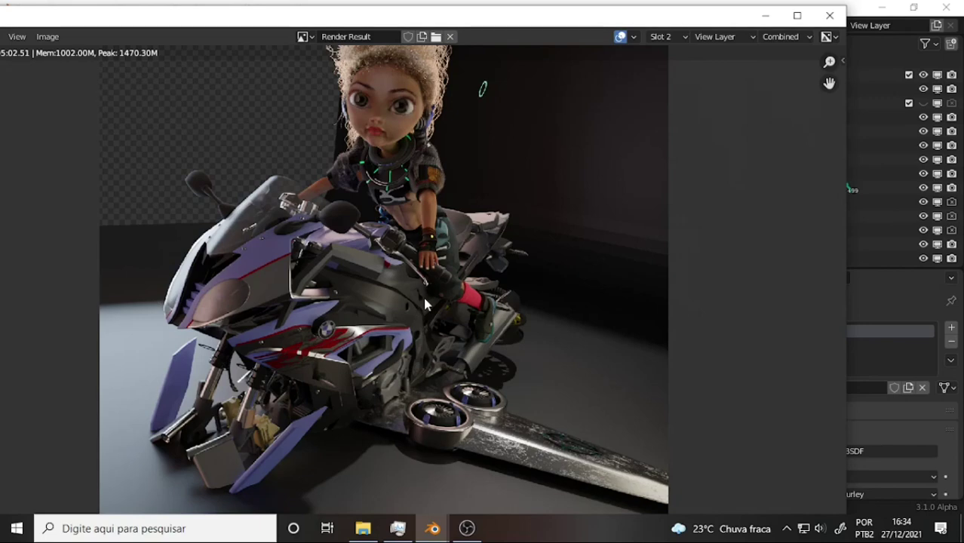
pyautogui.scroll(-1, 534, 264)
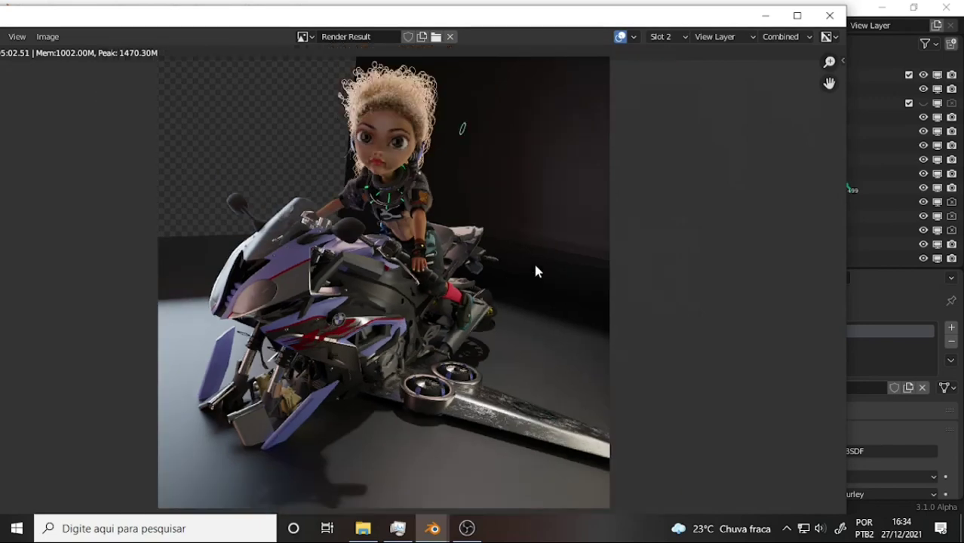
pyautogui.scroll(2, 531, 258)
pyautogui.scroll(-1, 540, 249)
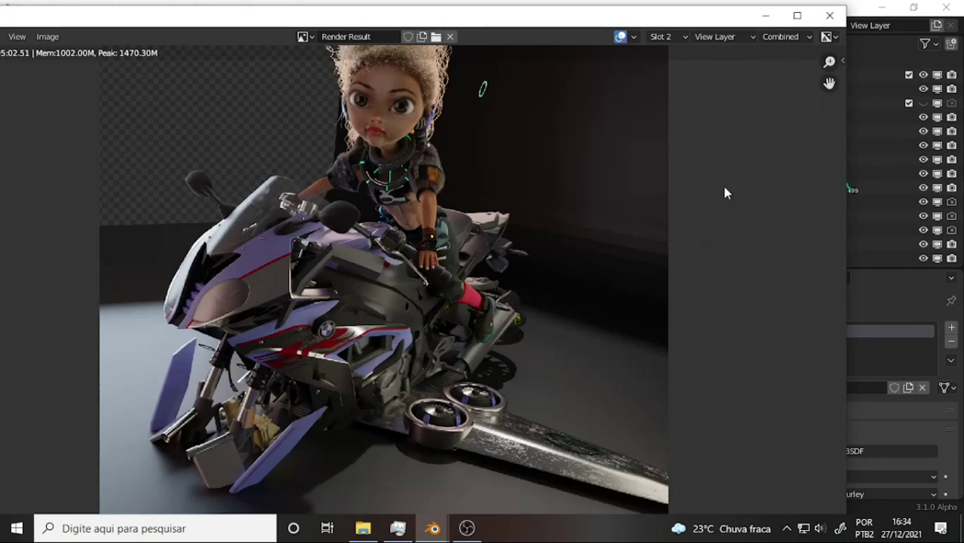
pyautogui.scroll(-3, 558, 186)
pyautogui.scroll(2, 536, 188)
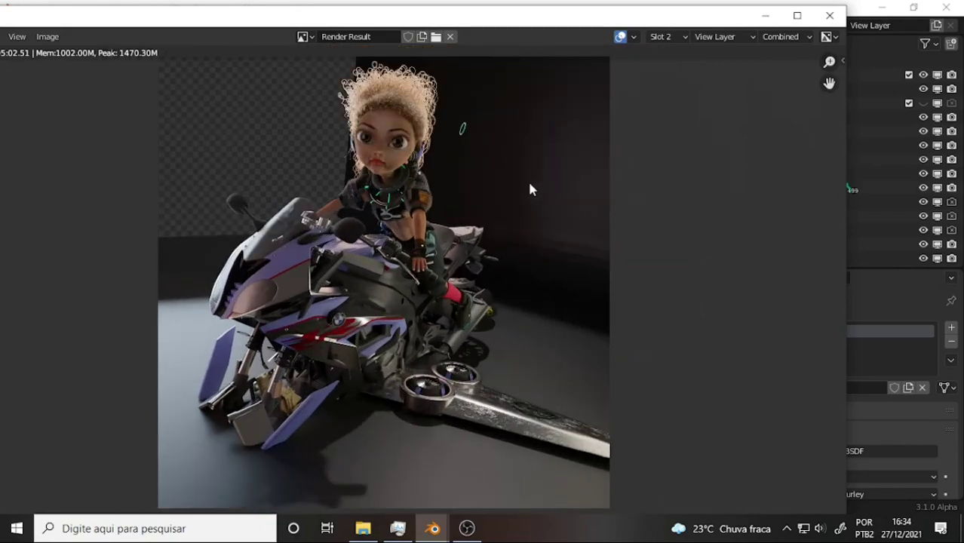
pyautogui.click(832, 19)
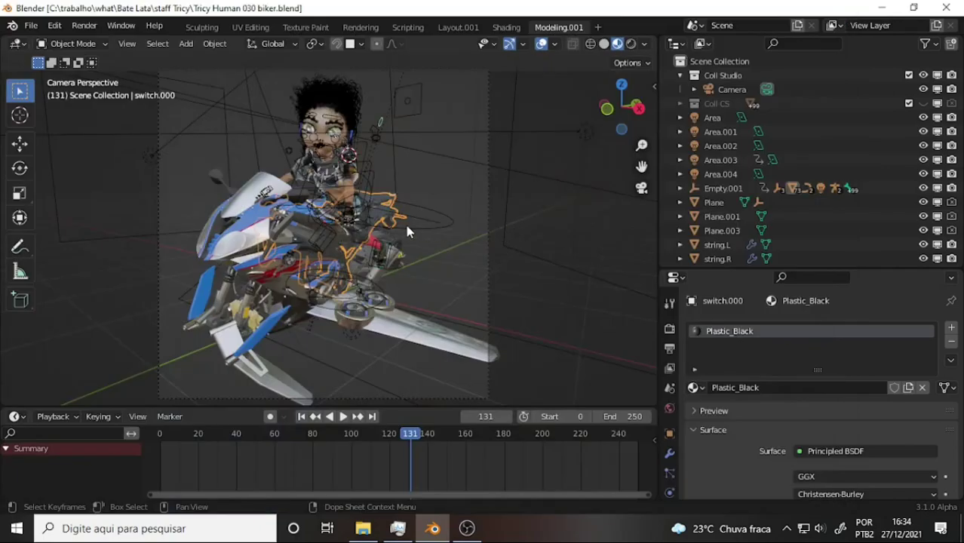
# Orbit out of the camera view and zoom out to a wider view of the biker scene.
pyautogui.moveTo(425, 198)
pyautogui.mouseDown(button='middle')
pyautogui.moveTo(457, 175)
pyautogui.moveTo(234, 167)
pyautogui.moveTo(449, 188)
pyautogui.mouseUp(button='middle')
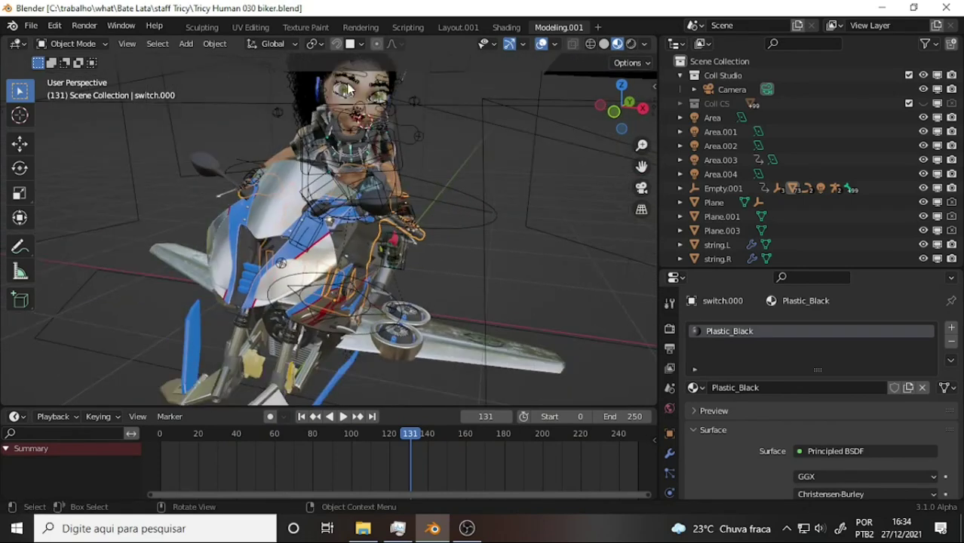
pyautogui.scroll(-2, 569, 210)
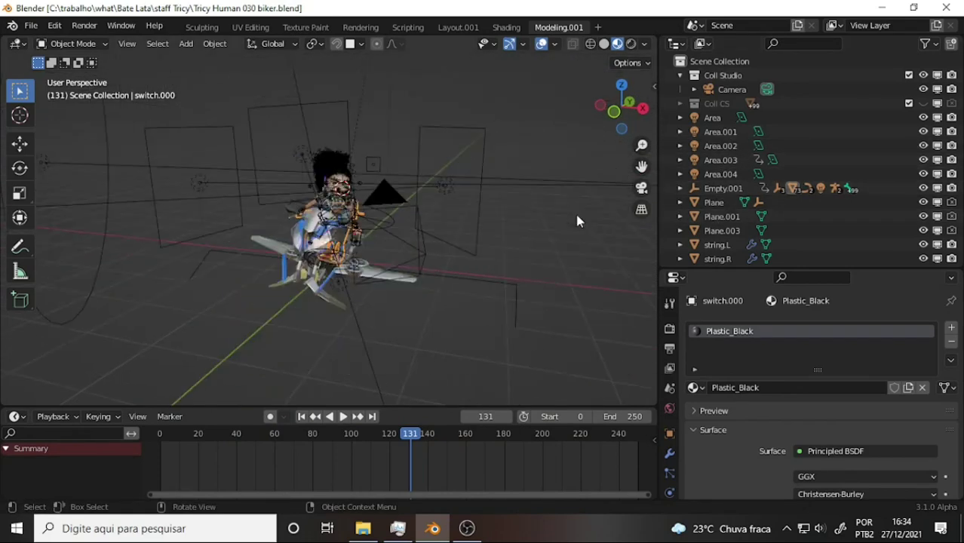
# Minimize the current Blender window and launch a new Blender 3.1.0 session from the desktop shortcut.
pyautogui.click(880, 9)
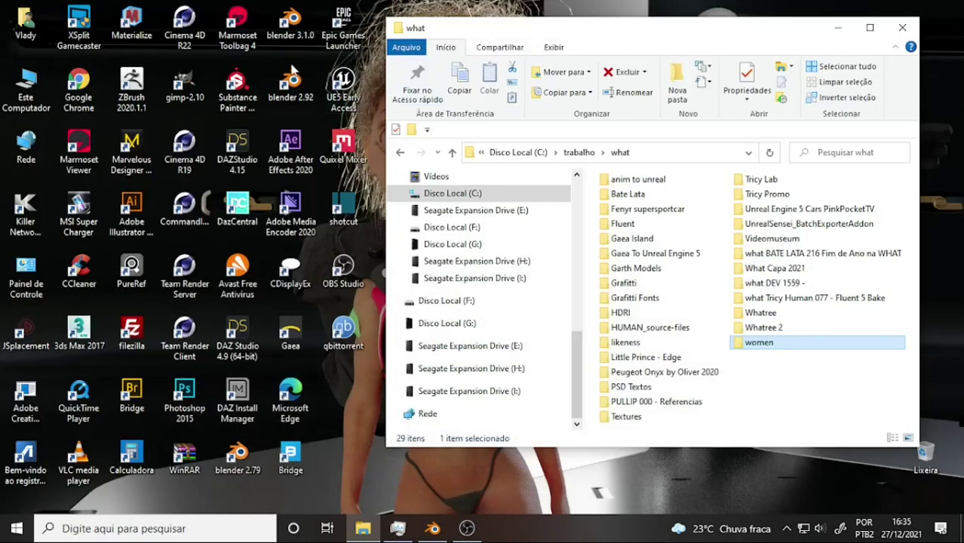
pyautogui.doubleClick(290, 23)
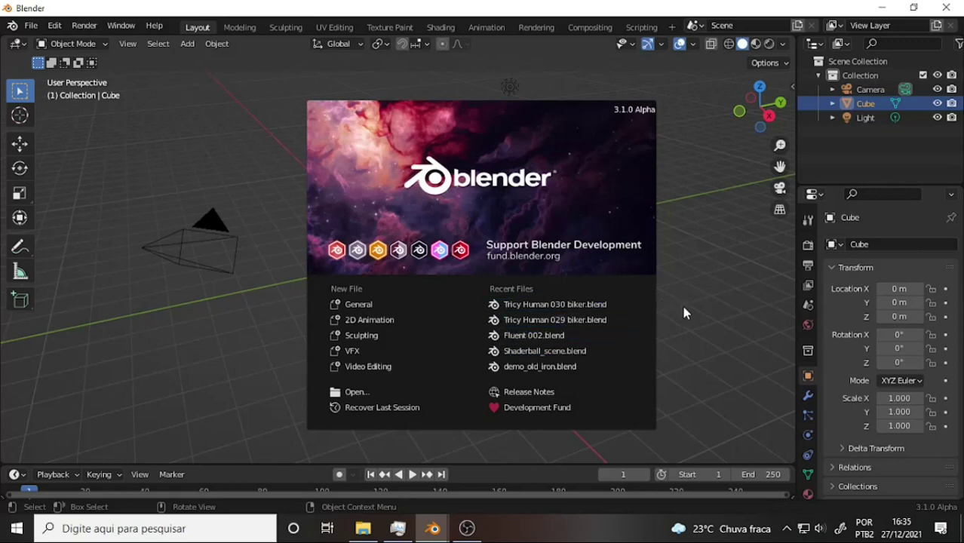
# Dismiss the splash and open Tricy Human 029 biker.blend from the Tricy folder.
pyautogui.click(210, 119)
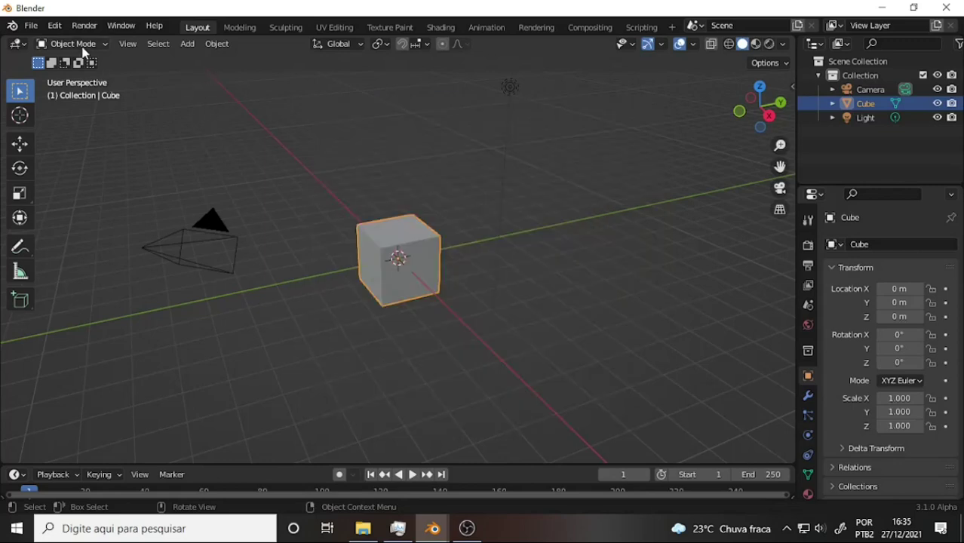
pyautogui.click(30, 25)
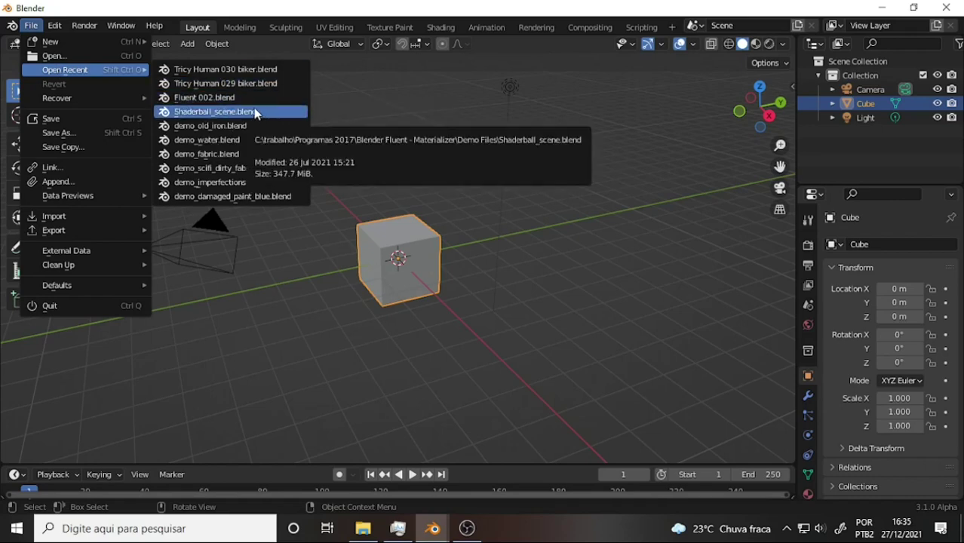
pyautogui.press('Return')
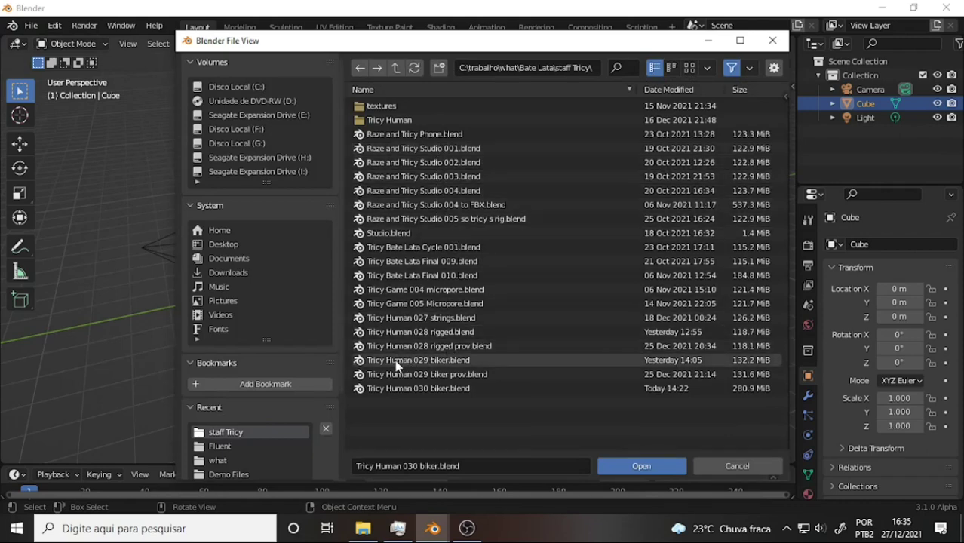
pyautogui.click(645, 466)
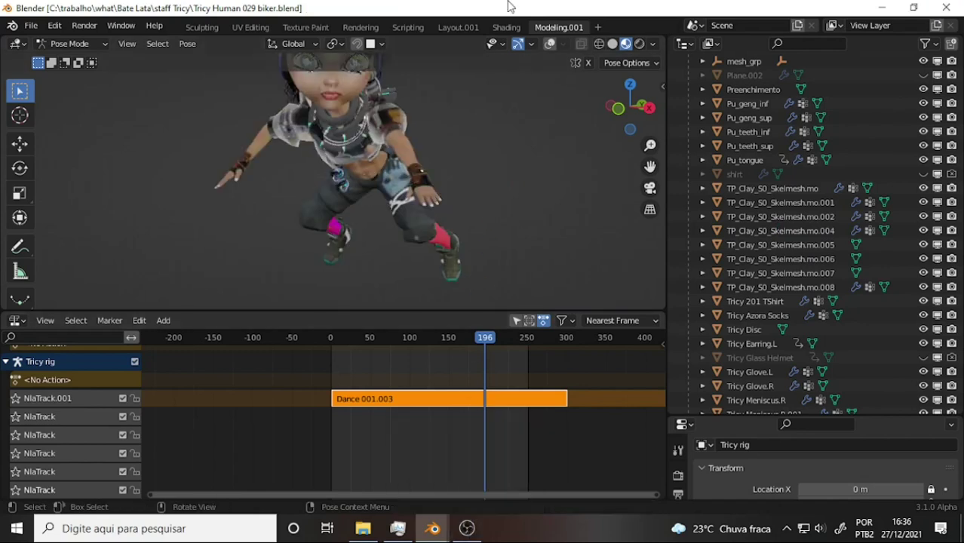
# Orbit around Tricy and turn the viewport overlays back on to show the rig.
pyautogui.moveTo(495, 102)
pyautogui.mouseDown(button='middle')
pyautogui.moveTo(504, 116)
pyautogui.moveTo(470, 116)
pyautogui.mouseUp(button='middle')
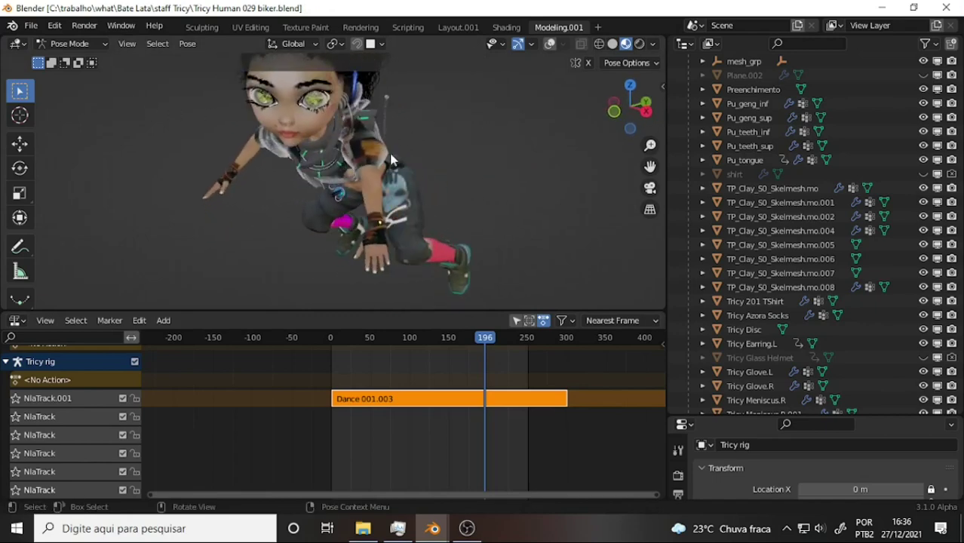
pyautogui.click(549, 44)
pyautogui.scroll(-5, 545, 146)
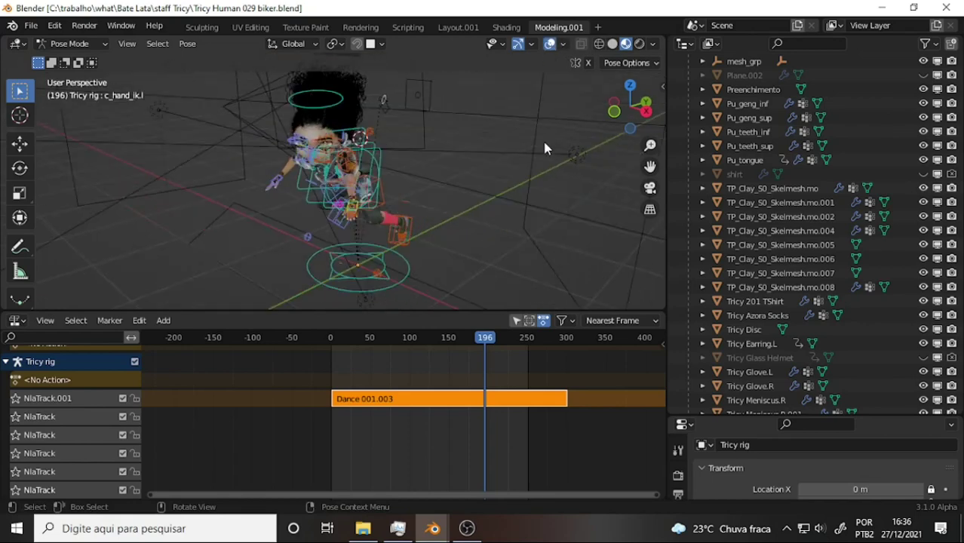
pyautogui.scroll(-3, 812, 191)
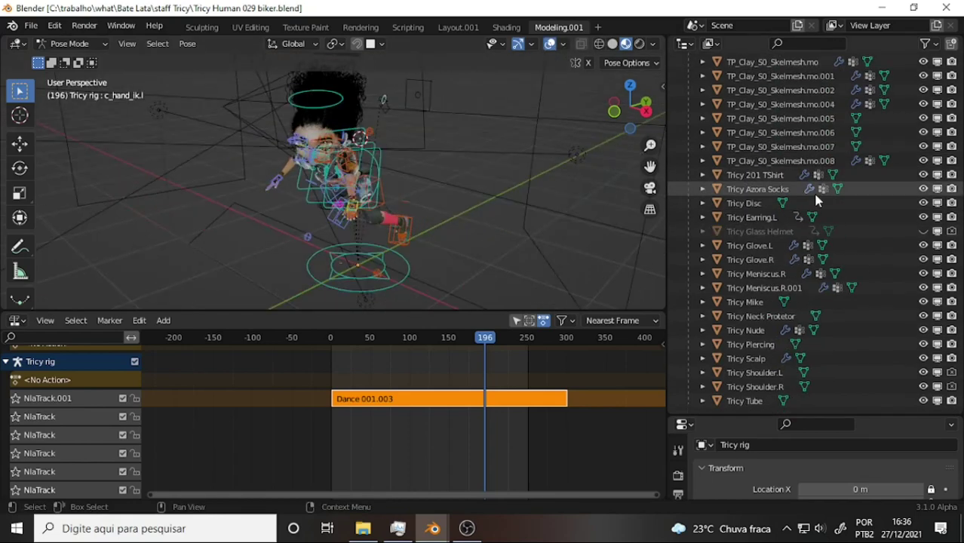
pyautogui.scroll(4, 812, 191)
pyautogui.scroll(3, 815, 198)
pyautogui.scroll(3, 815, 198)
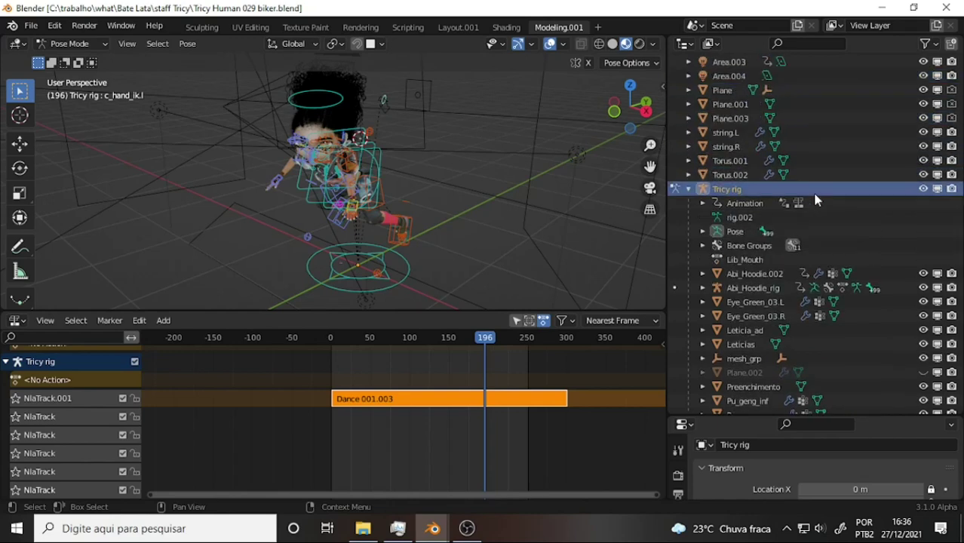
# Select the Tricy rig with its whole hierarchy in the Outliner and copy its frame-196 pose.
pyautogui.rightClick(742, 189)
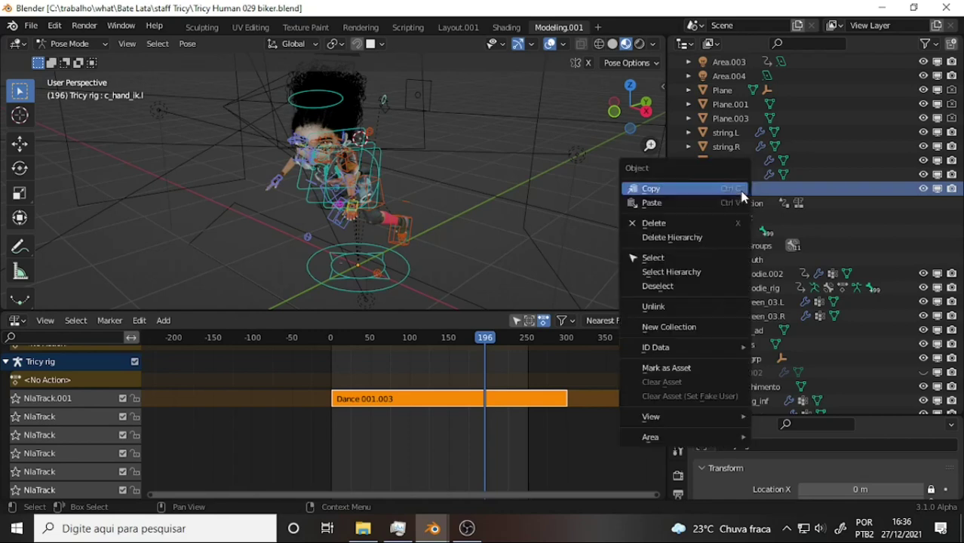
pyautogui.rightClick(743, 189)
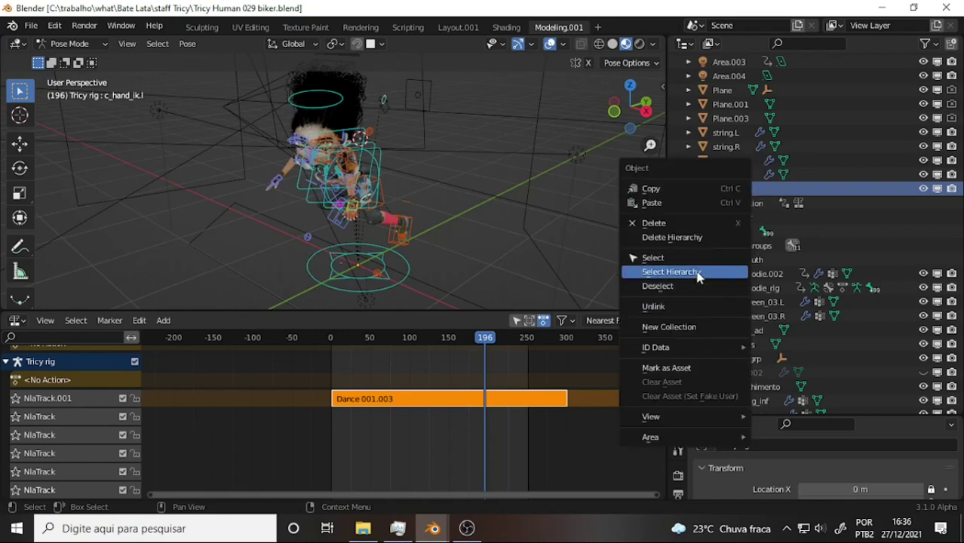
pyautogui.click(732, 270)
pyautogui.scroll(-3, 758, 219)
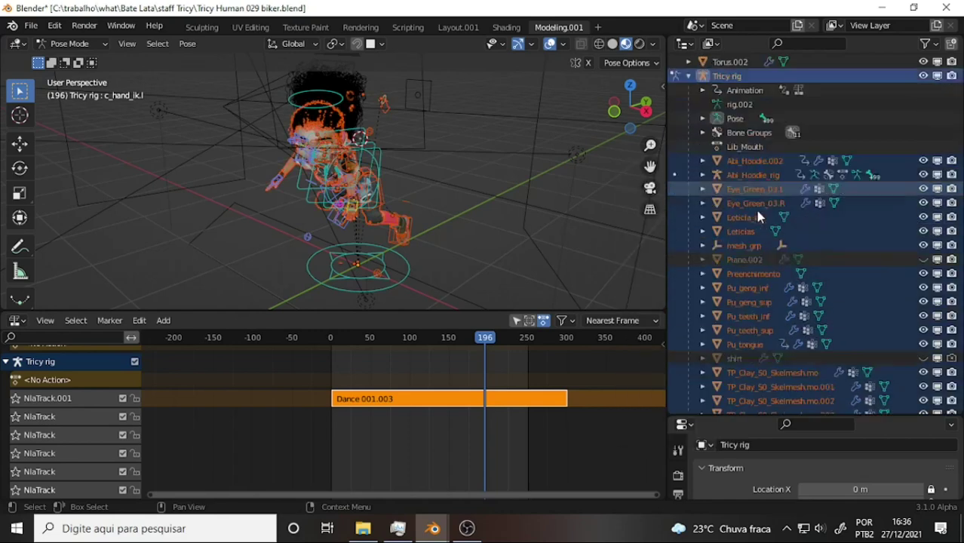
pyautogui.scroll(-5, 762, 204)
pyautogui.scroll(-5, 764, 201)
pyautogui.scroll(4, 765, 200)
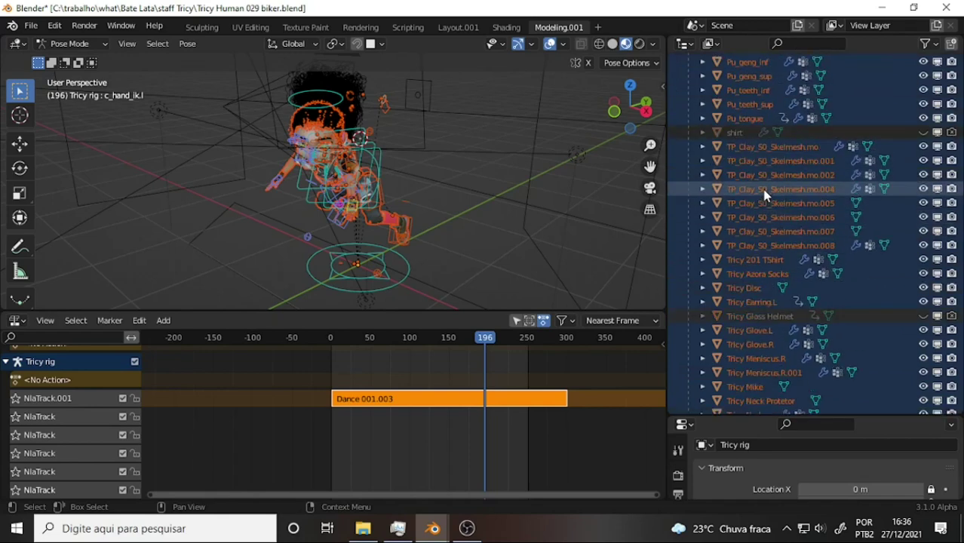
pyautogui.scroll(5, 764, 195)
pyautogui.scroll(4, 765, 193)
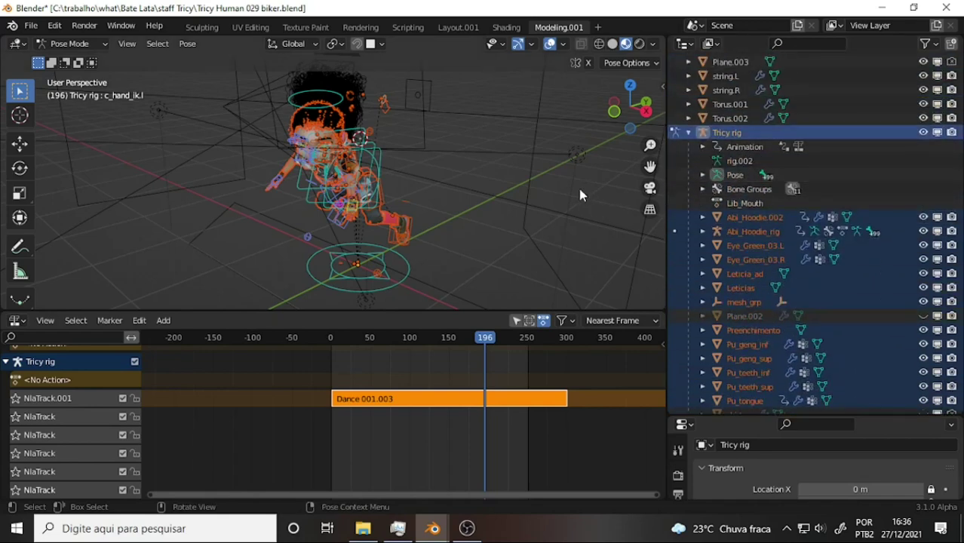
pyautogui.hotkey('ctrl', 'c')
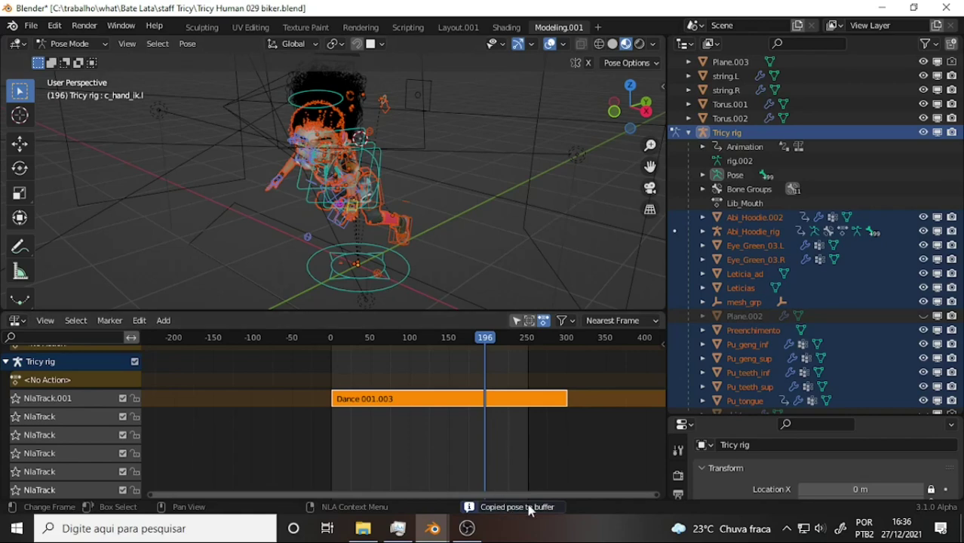
pyautogui.click(72, 43)
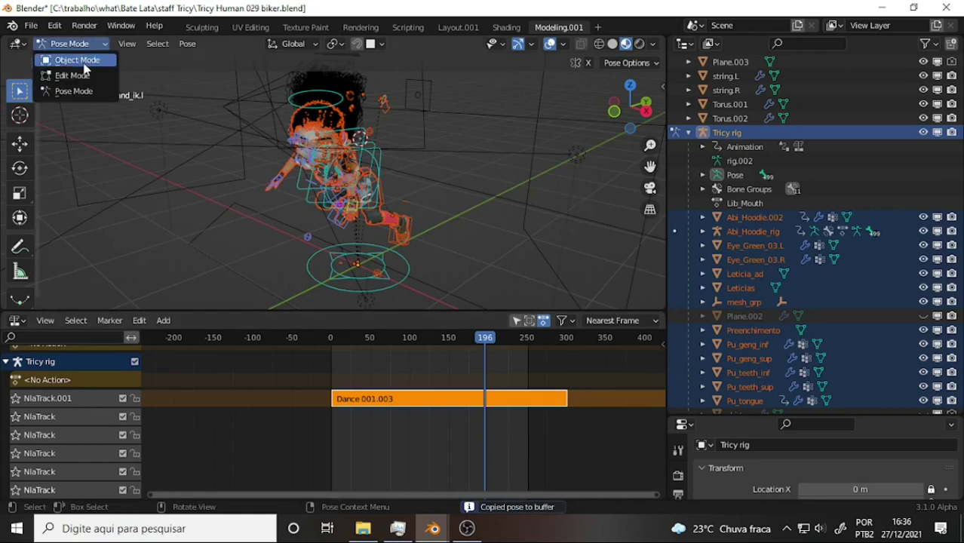
# Switch to Object Mode and copy all 39 selected Tricy objects to the buffer.
pyautogui.press('Return')
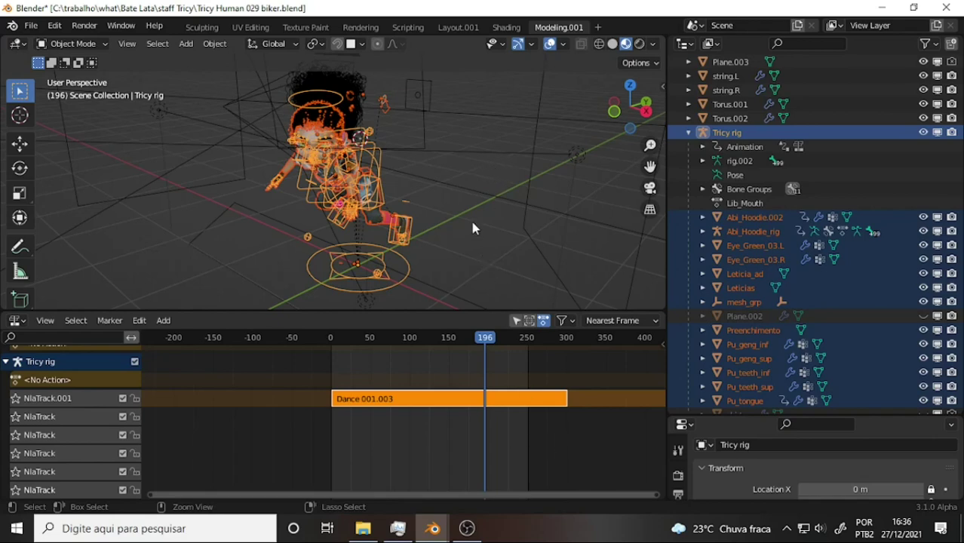
pyautogui.hotkey('ctrl', 'c')
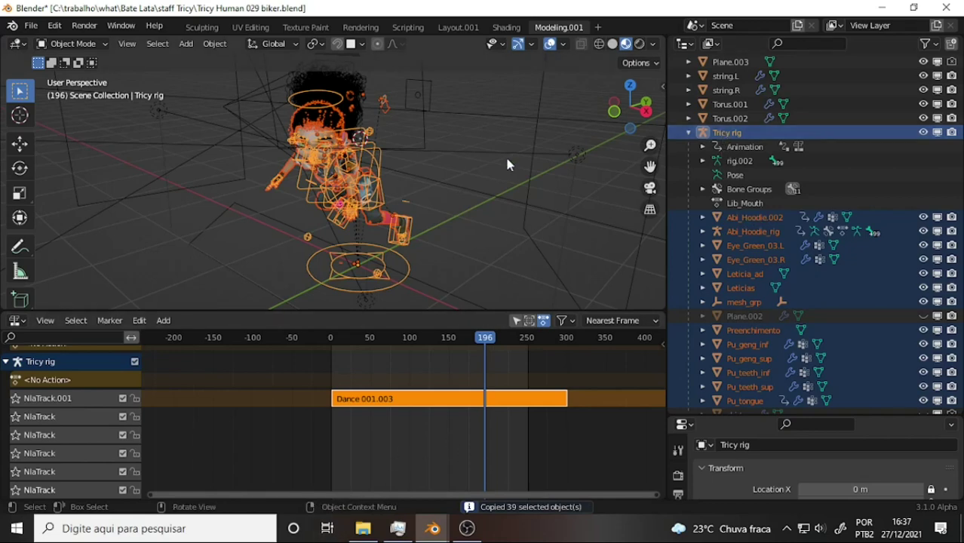
pyautogui.moveTo(432, 529)
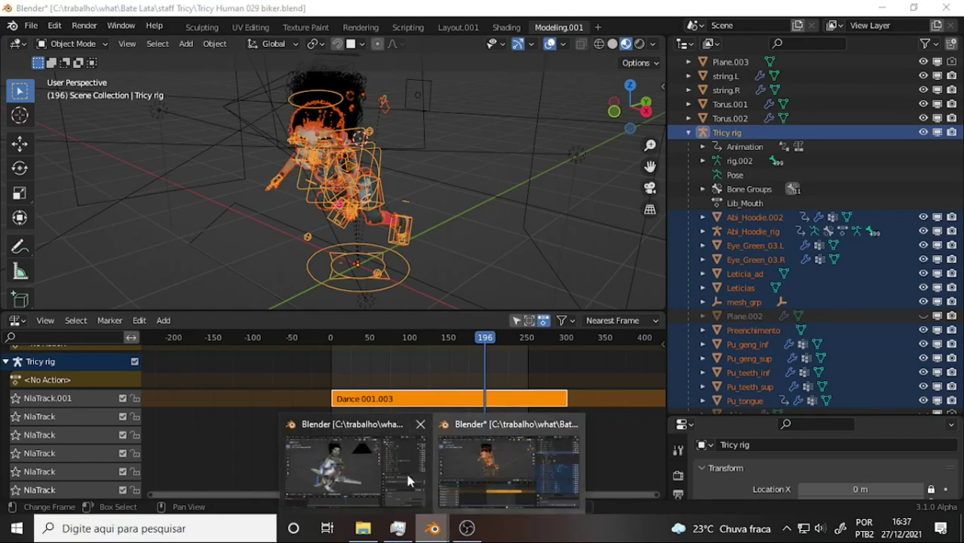
# Return to Tricy Human 030 biker.blend and expand Empty.001 to show Animation, Control Bike and Tricy rig.
pyautogui.hotkey('alt', 'Tab')
pyautogui.moveTo(413, 196); pyautogui.dragTo(363, 206, button='middle')
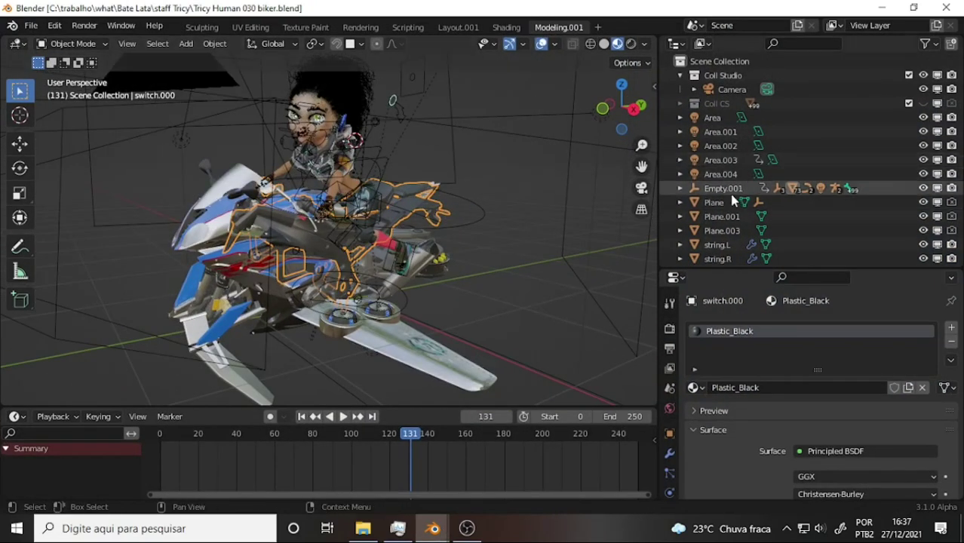
pyautogui.click(681, 188)
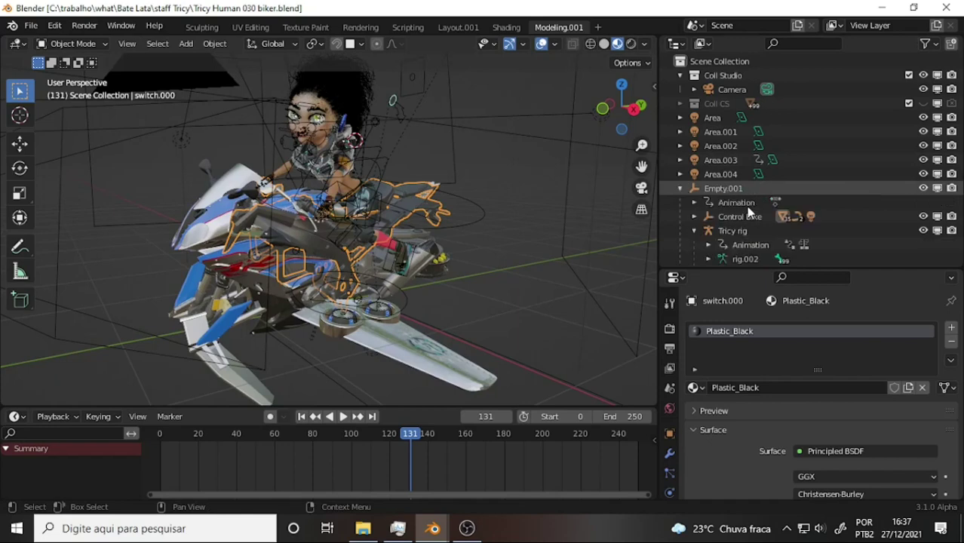
pyautogui.press('[')
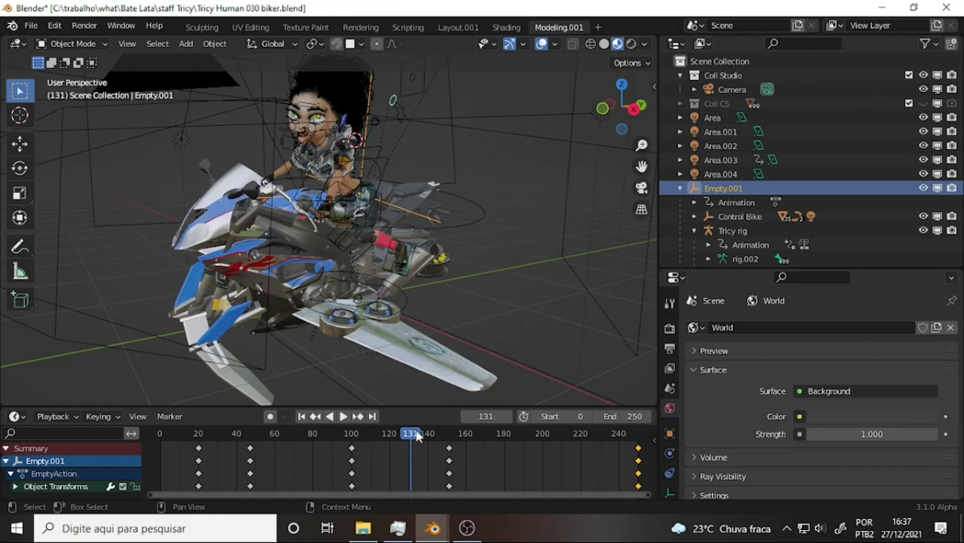
# Jump to frames 189 and 170, then play the animation to check the rider.
pyautogui.click(159, 435)
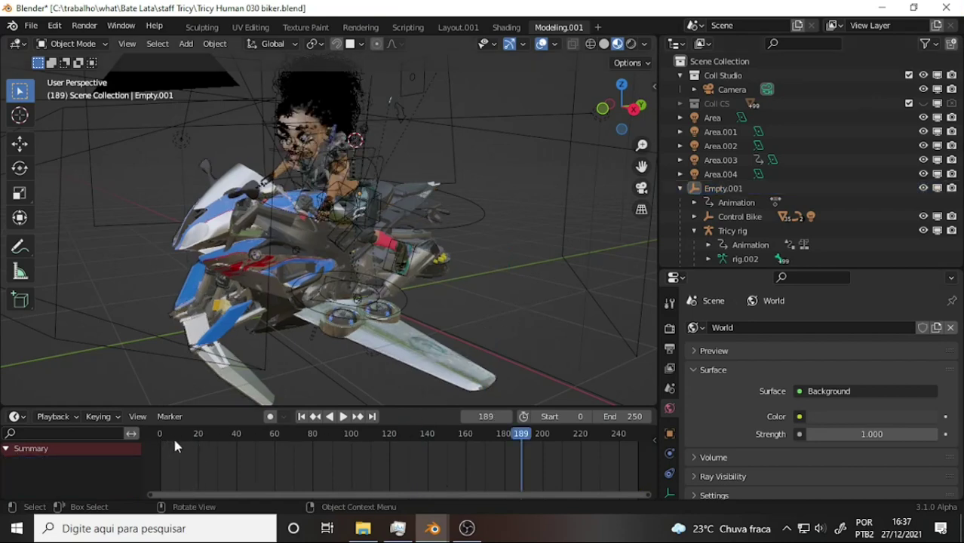
pyautogui.click(484, 434)
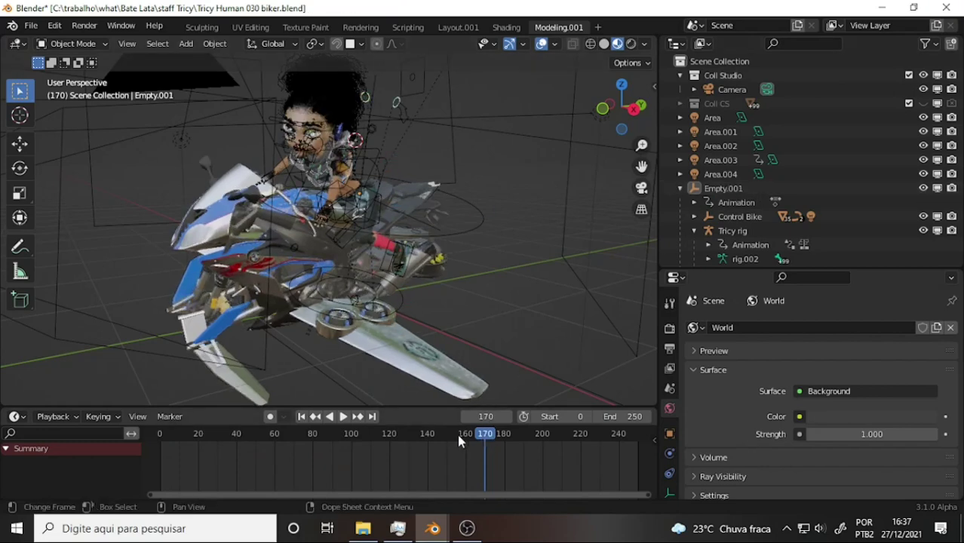
pyautogui.press('space')
# Stop playback and set the current frame to 0.
pyautogui.click(484, 417)
pyautogui.write('1')
pyautogui.press('Return')
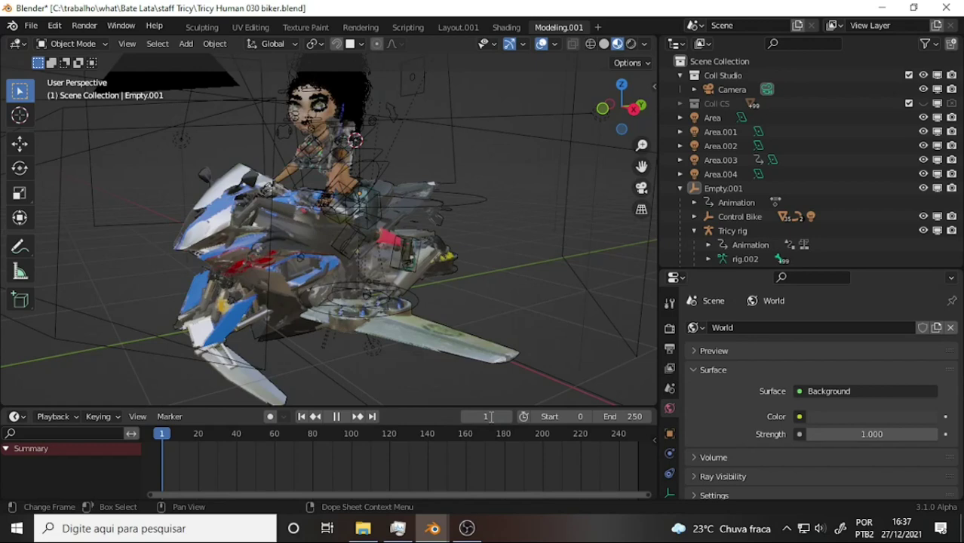
pyautogui.press('space')
pyautogui.click(485, 417)
pyautogui.write('0')
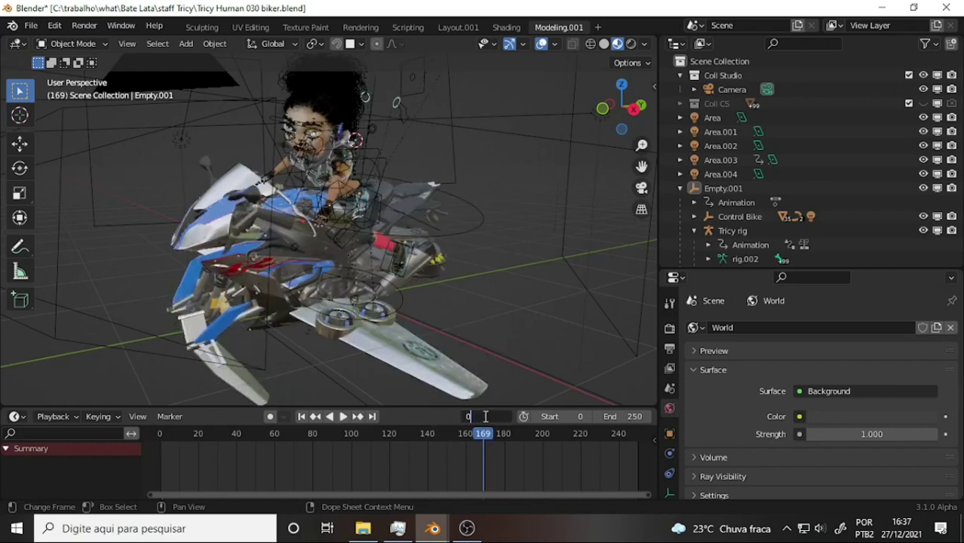
pyautogui.press('Return')
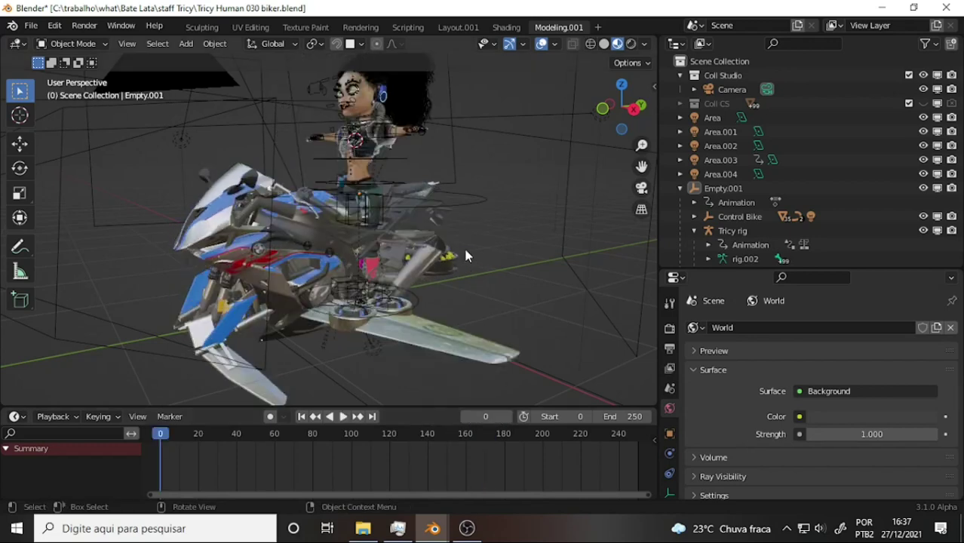
# Parent the Tricy rig to Empty.001 using Object parenting.
pyautogui.click(723, 188)
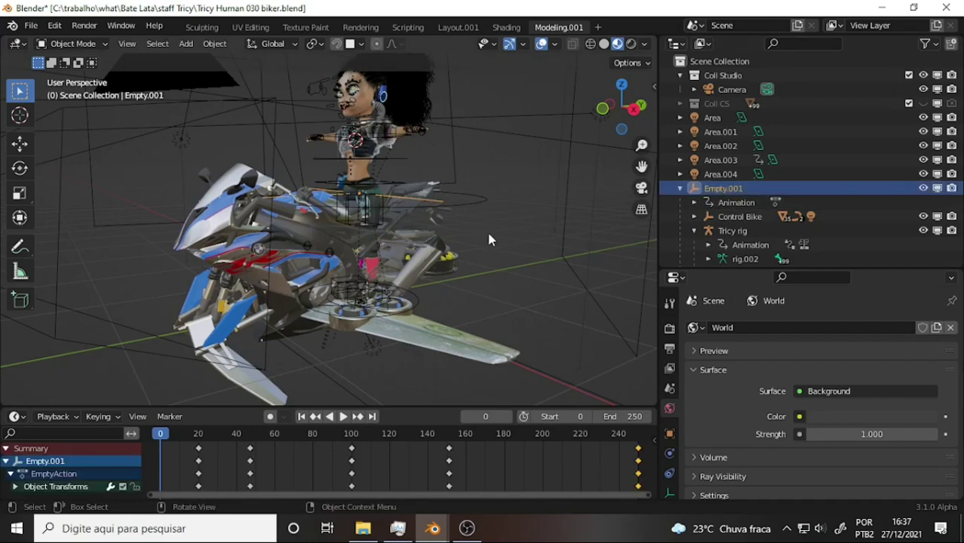
pyautogui.scroll(-5, 763, 218)
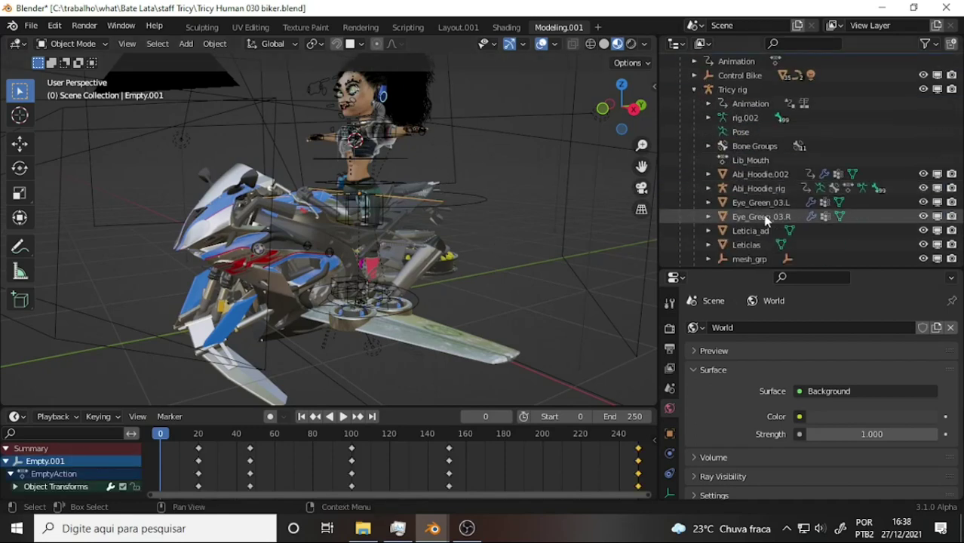
pyautogui.click(730, 91)
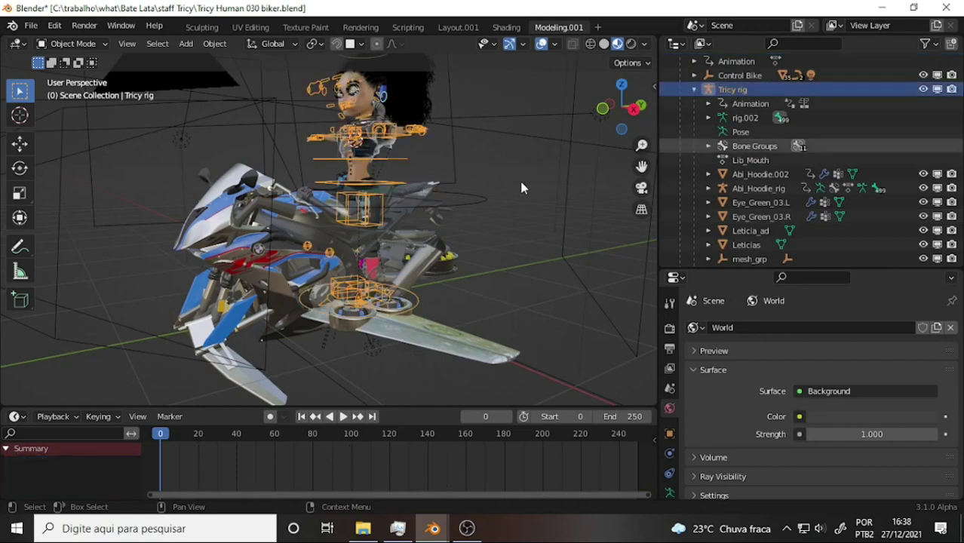
pyautogui.scroll(5, 465, 193)
pyautogui.scroll(3, 466, 193)
pyautogui.scroll(-10, 466, 193)
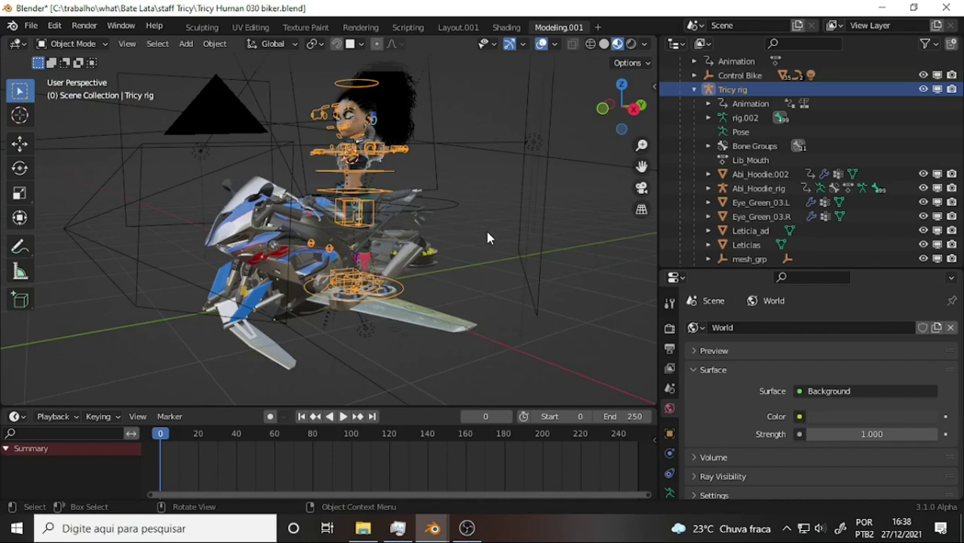
pyautogui.scroll(3, 487, 239)
pyautogui.scroll(1, 790, 161)
pyautogui.scroll(4, 790, 162)
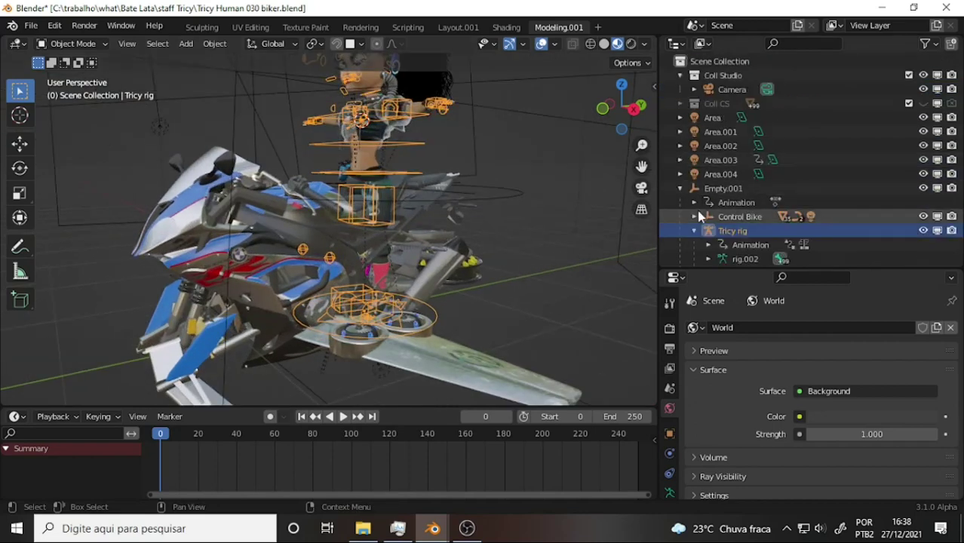
pyautogui.keyDown('ctrl'); pyautogui.click(724, 189); pyautogui.keyUp('ctrl')
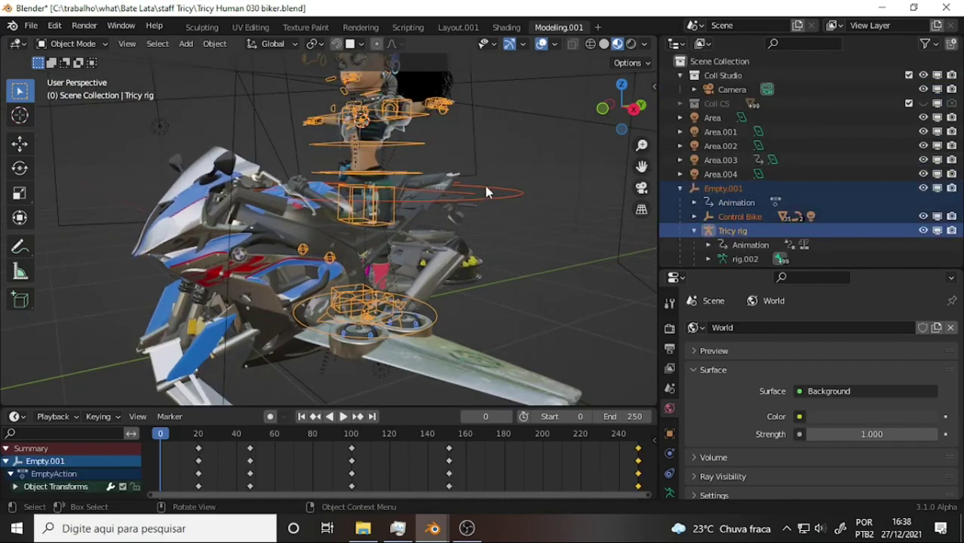
pyautogui.hotkey('ctrl', 'p')
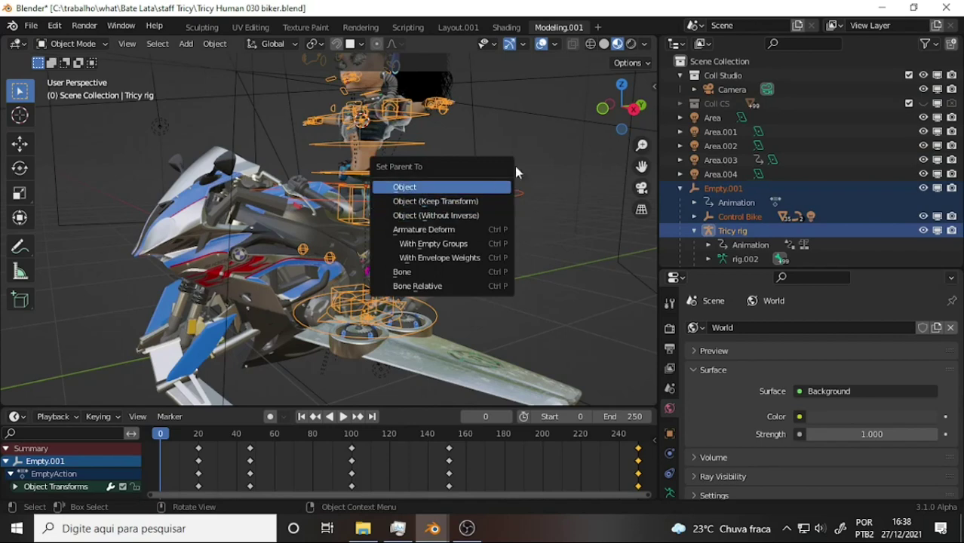
pyautogui.click(408, 188)
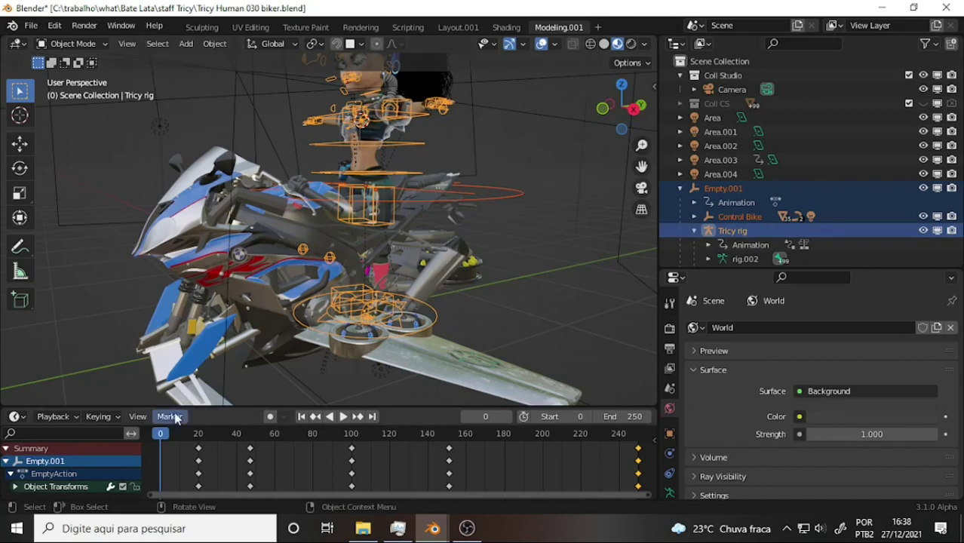
# Play the animation to confirm Tricy rides the bike, stopping at frame 143 with nothing selected.
pyautogui.press('space')
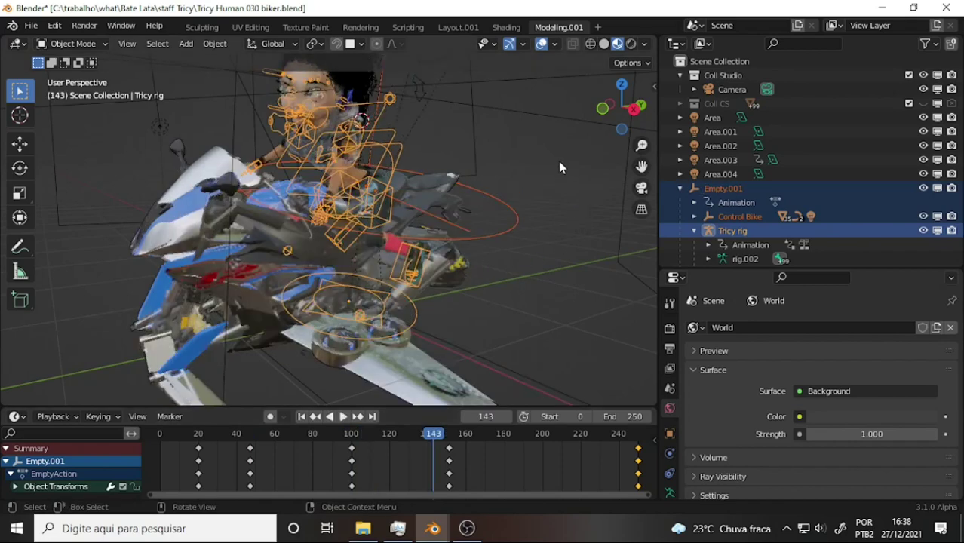
pyautogui.click(567, 166)
pyautogui.press('space')
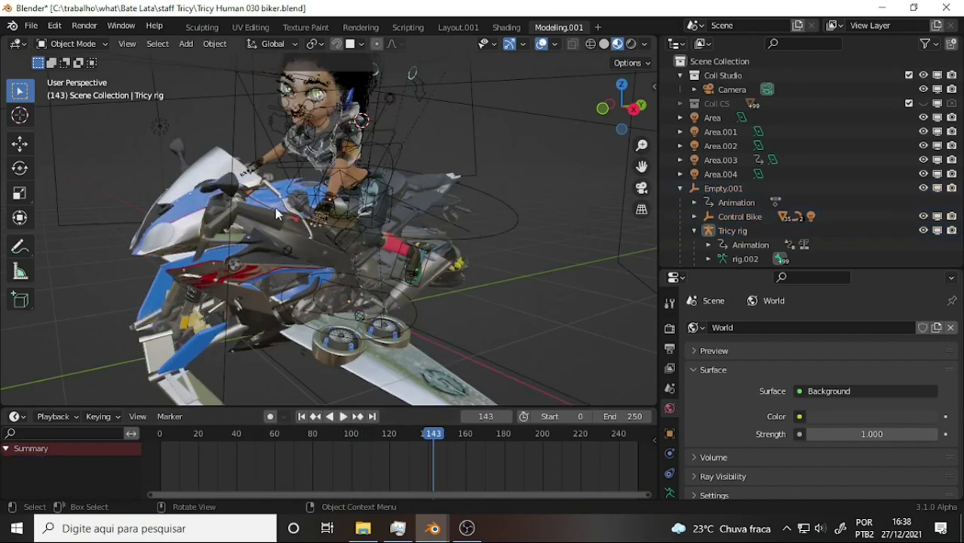
# Start an Append and browse into what\Fluent\Fluent 002.blend.
pyautogui.click(30, 26)
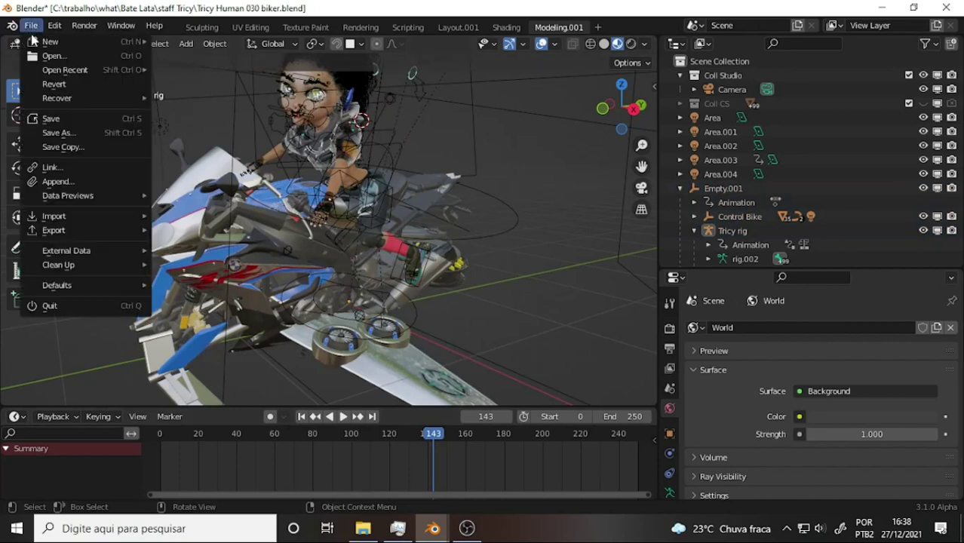
pyautogui.click(66, 184)
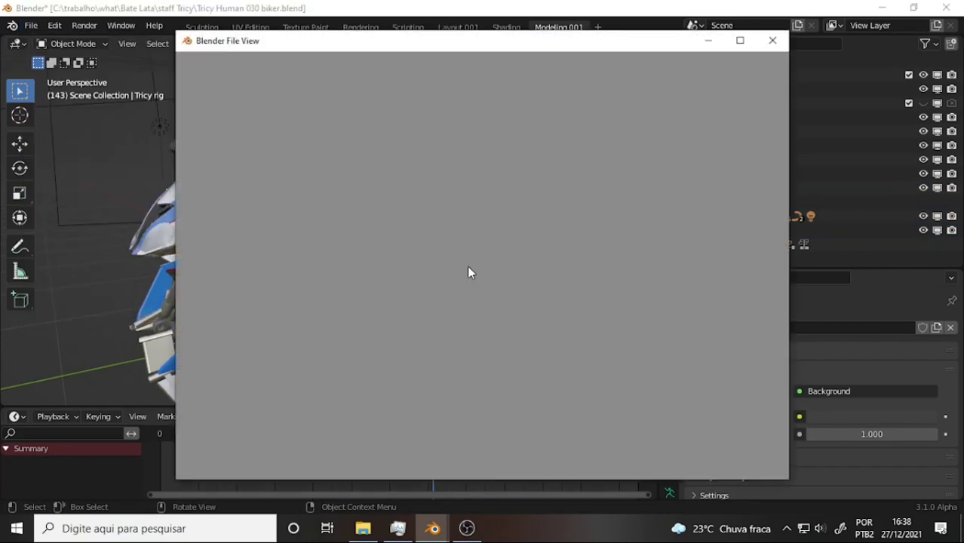
pyautogui.click(394, 69)
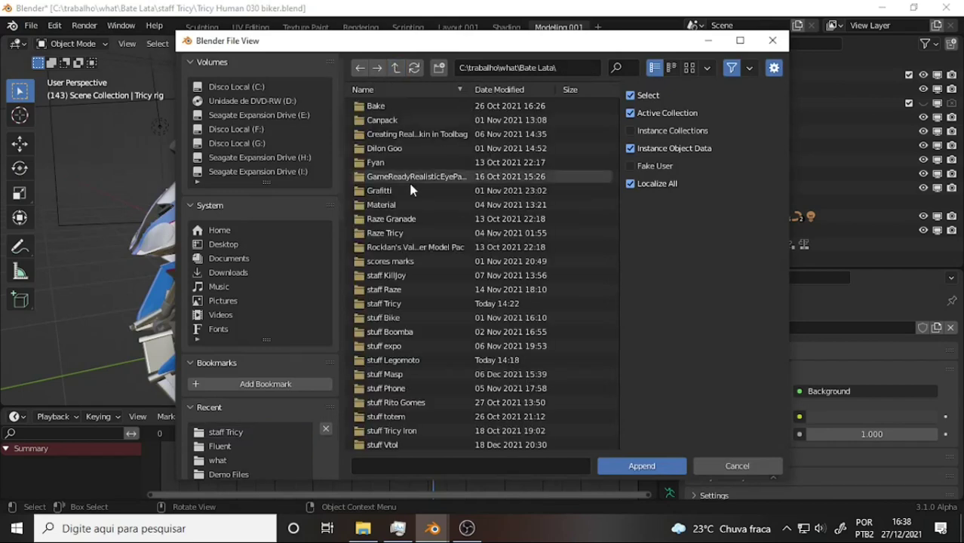
pyautogui.scroll(-5, 447, 224)
pyautogui.scroll(5, 448, 224)
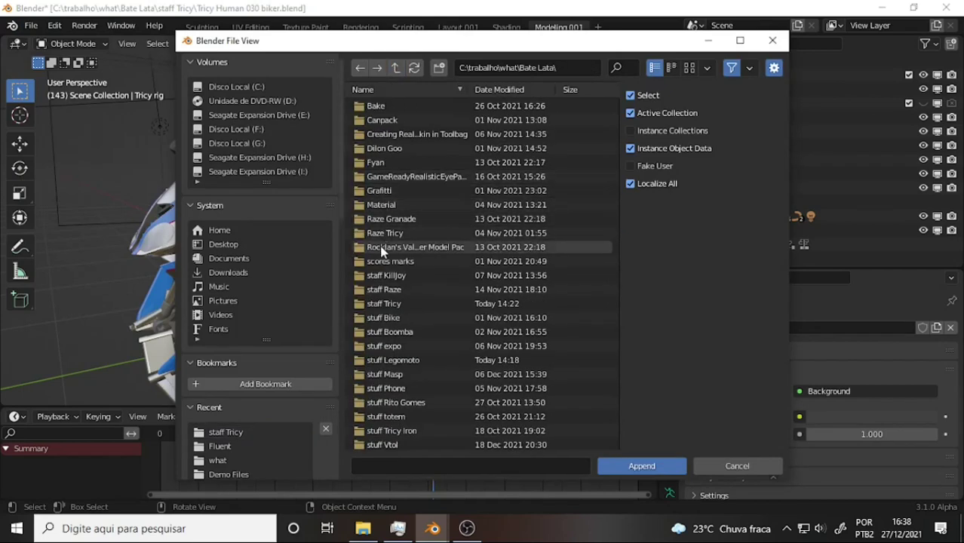
pyautogui.click(395, 68)
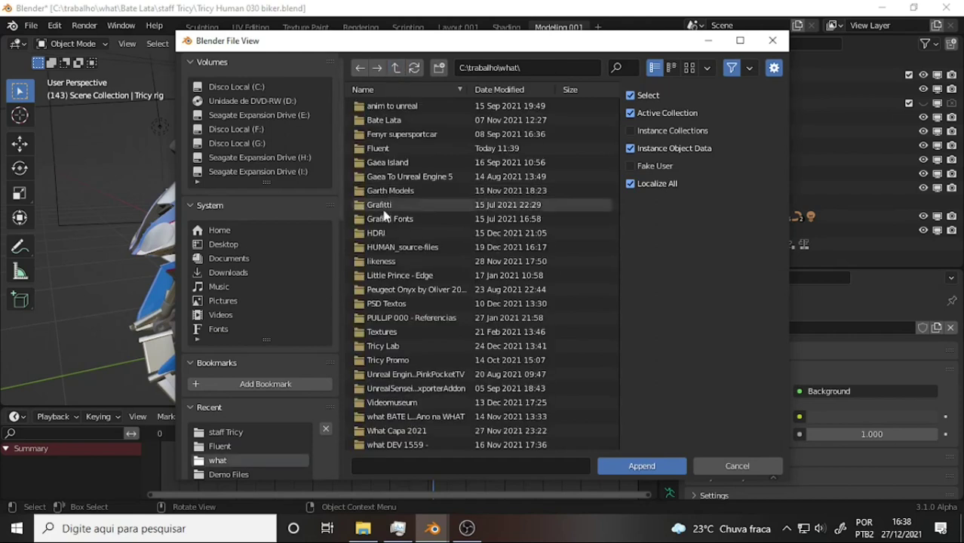
pyautogui.doubleClick(373, 147)
pyautogui.click(381, 119)
pyautogui.doubleClick(381, 119)
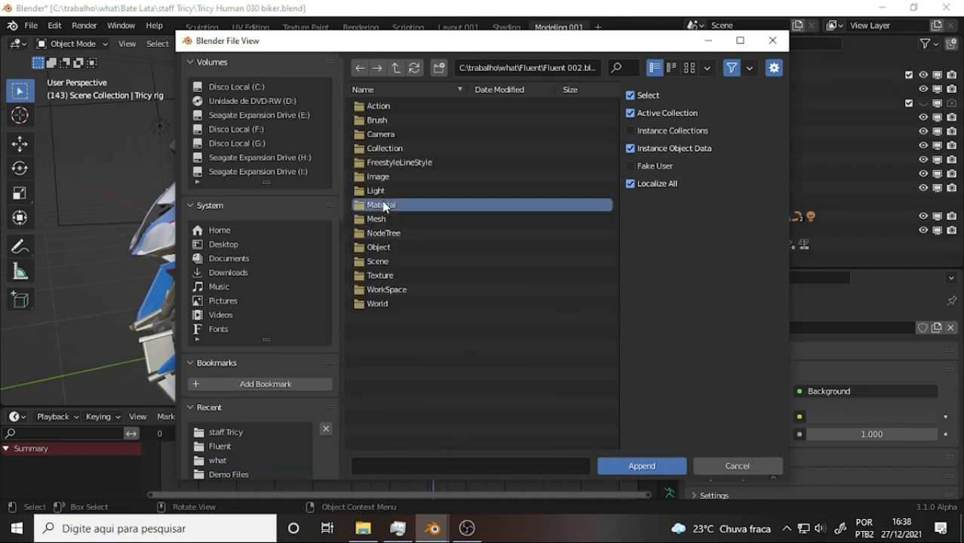
# Append the Iron, Metal Blue and Plastic_Black materials from its Material folder.
pyautogui.doubleClick(382, 204)
pyautogui.scroll(-3, 415, 219)
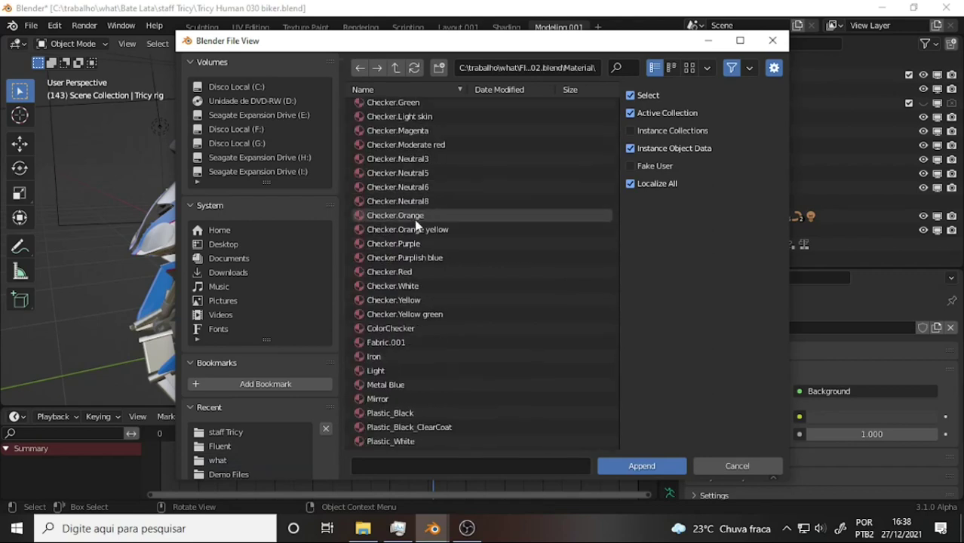
pyautogui.click(374, 357)
pyautogui.keyDown('ctrl'); pyautogui.click(389, 386); pyautogui.keyUp('ctrl')
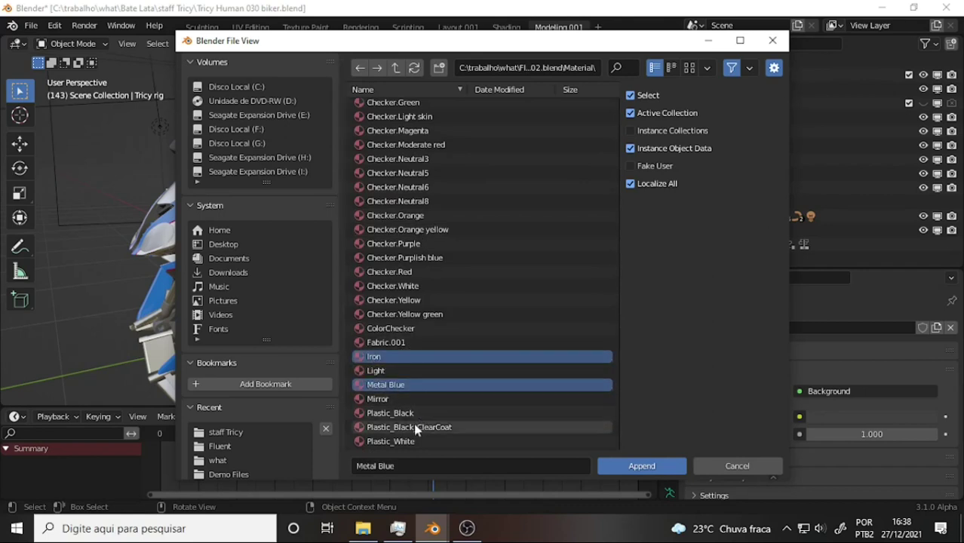
pyautogui.keyDown('ctrl'); pyautogui.click(389, 413); pyautogui.keyUp('ctrl')
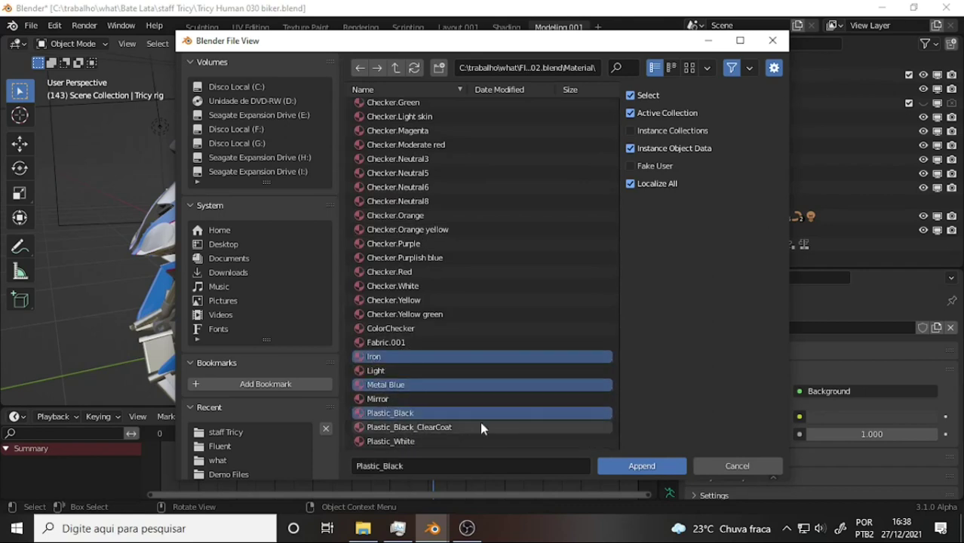
pyautogui.click(664, 468)
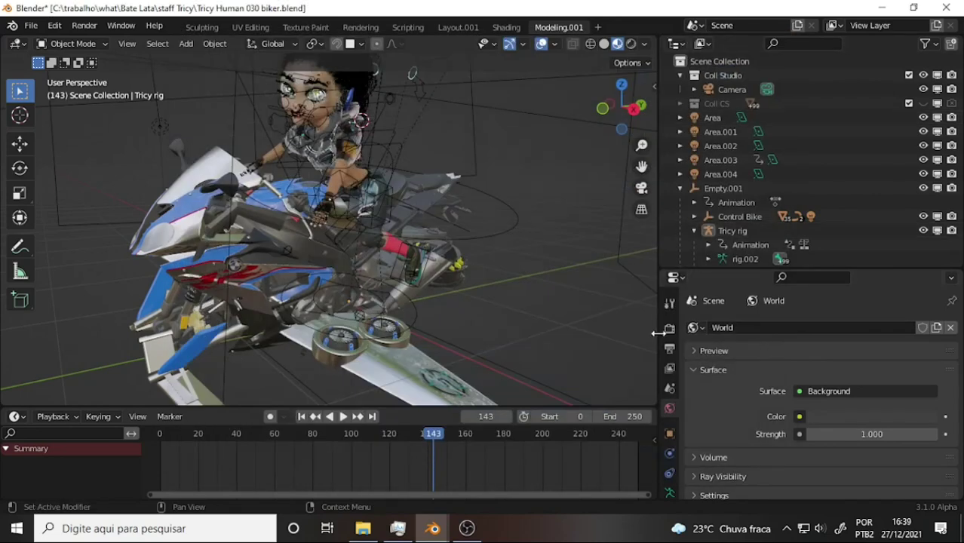
# Replace the bolt object's _BMW_S_1000_RR_2018carpaint.002 material with Metal Blue.
pyautogui.click(229, 253)
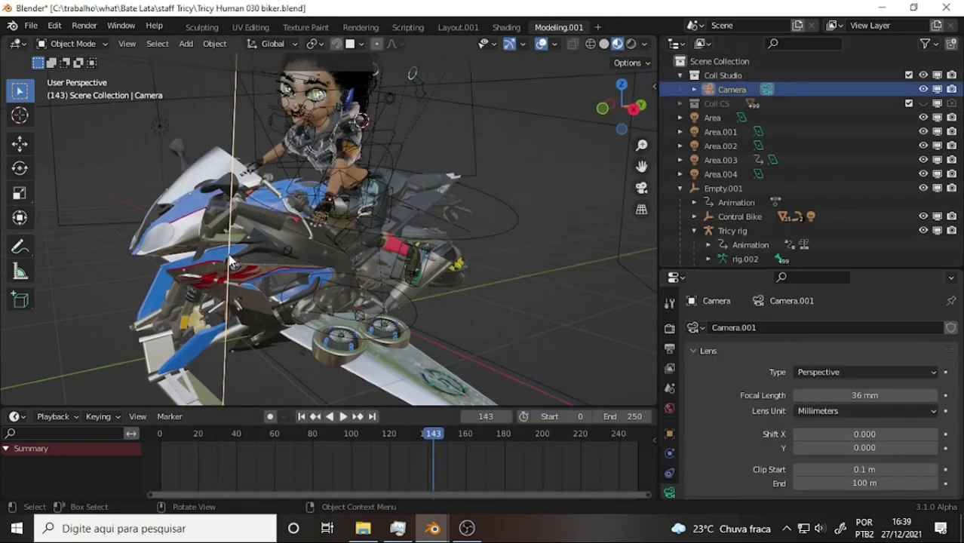
pyautogui.click(297, 198)
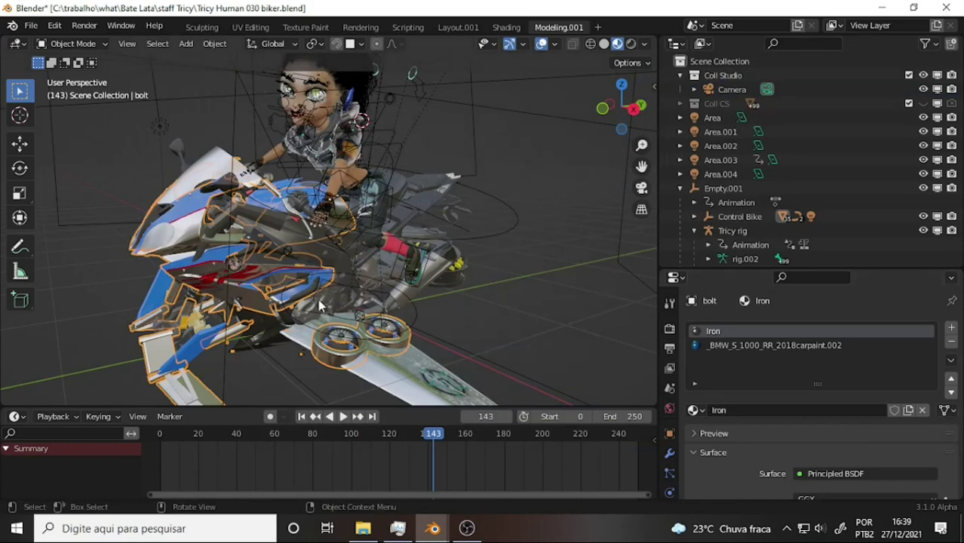
pyautogui.click(726, 347)
pyautogui.click(696, 410)
pyautogui.scroll(-3, 763, 341)
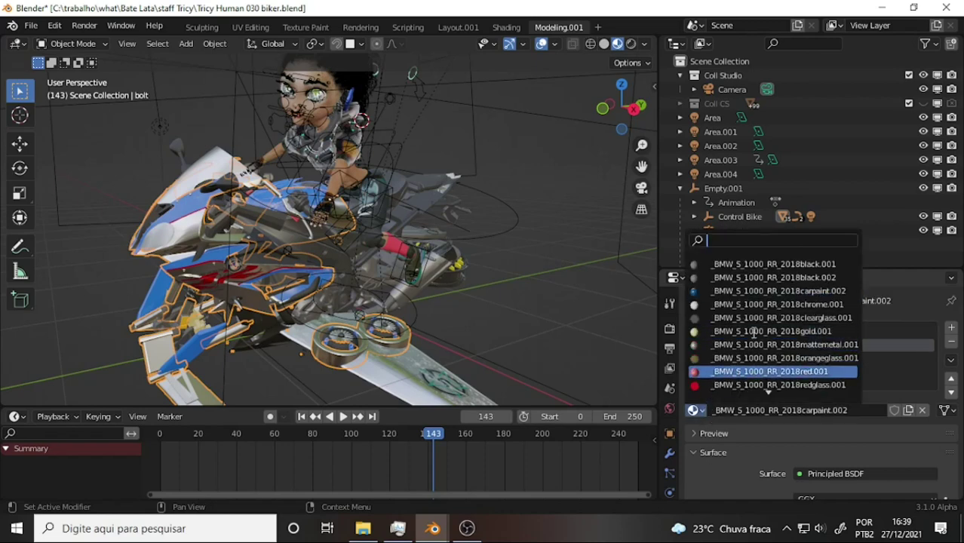
pyautogui.scroll(-5, 762, 341)
pyautogui.scroll(-6, 762, 342)
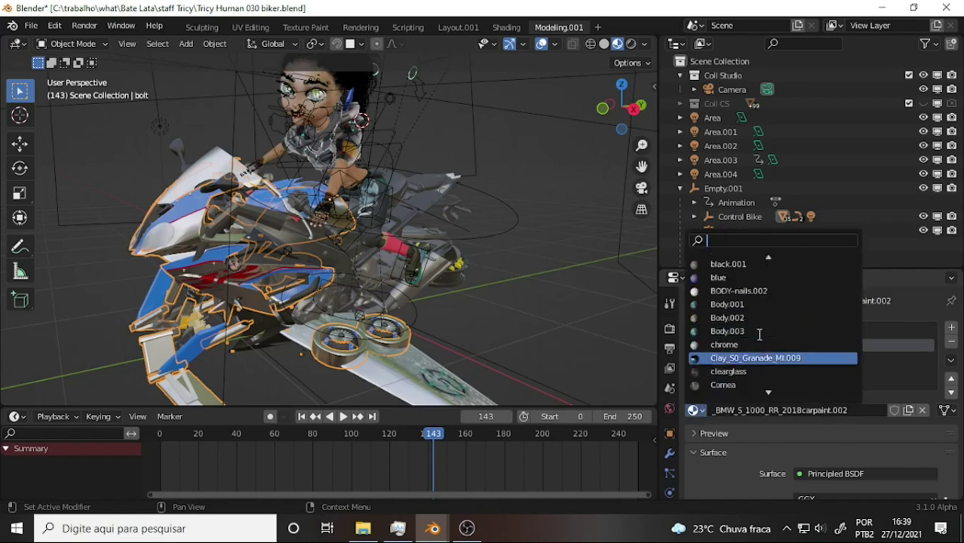
pyautogui.scroll(-3, 761, 338)
pyautogui.scroll(-4, 761, 336)
pyautogui.scroll(6, 760, 334)
pyautogui.scroll(1, 760, 335)
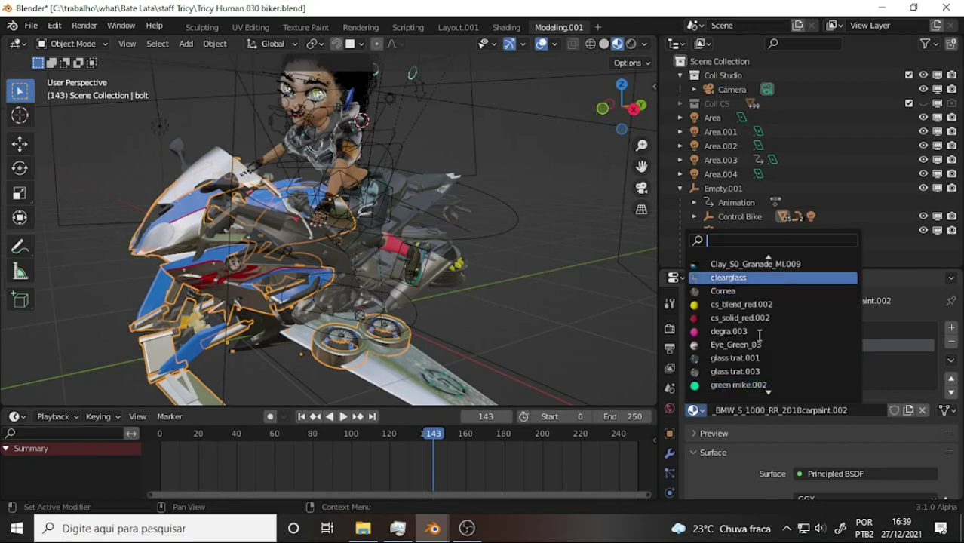
pyautogui.scroll(-9, 761, 330)
pyautogui.scroll(-6, 762, 325)
pyautogui.scroll(-10, 762, 327)
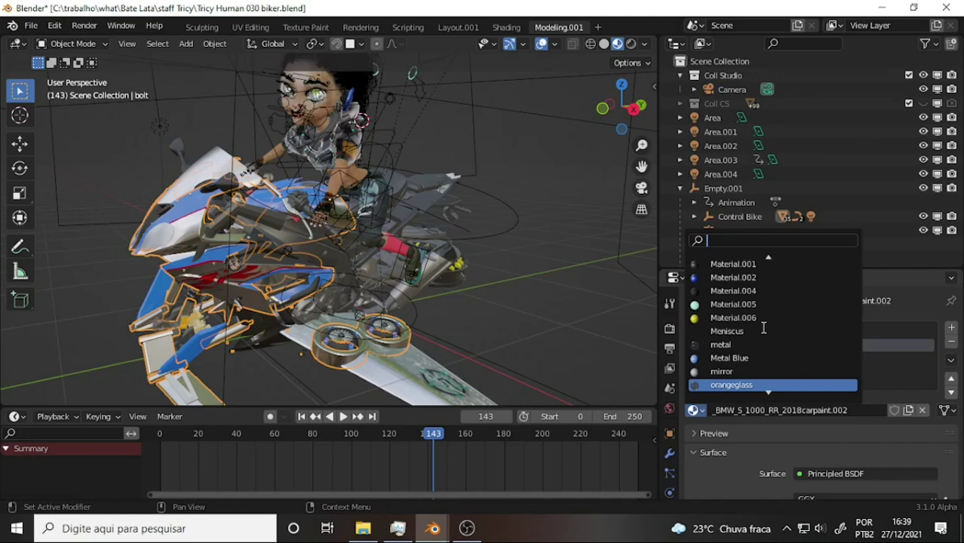
pyautogui.scroll(2, 764, 328)
pyautogui.press('Return')
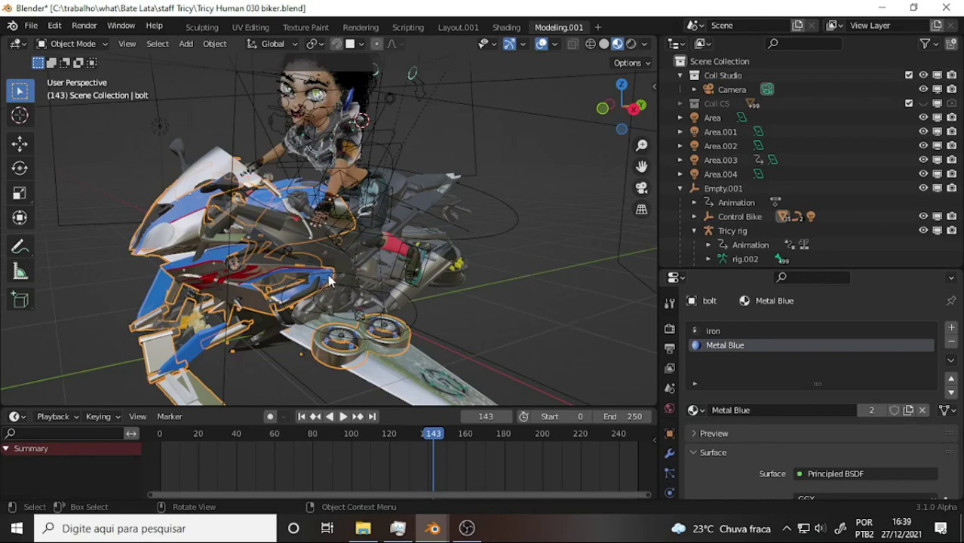
# Select the decal_blue bike mesh, which now carries Metal Blue.
pyautogui.click(354, 262)
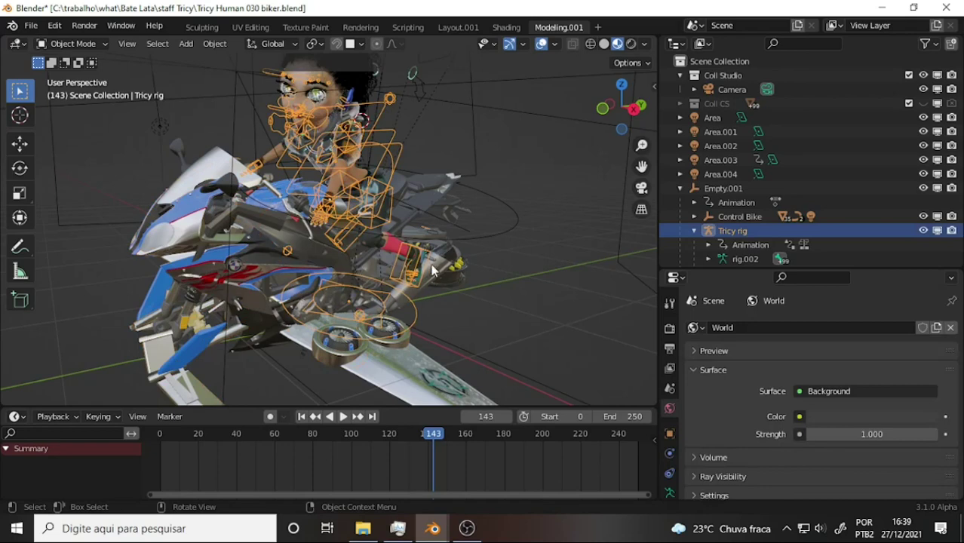
pyautogui.moveTo(430, 270); pyautogui.dragTo(241, 369, button='middle')
pyautogui.click(198, 357)
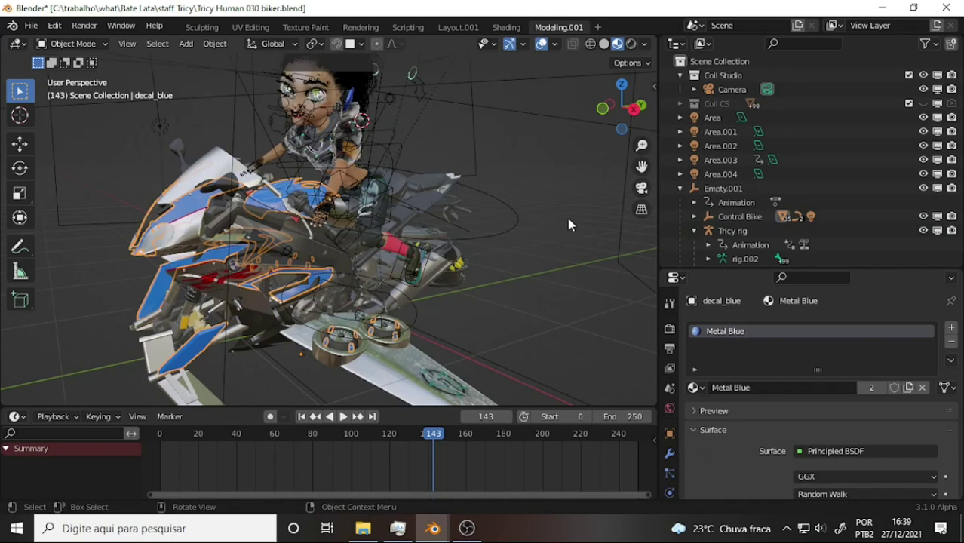
pyautogui.scroll(-2, 855, 217)
pyautogui.scroll(-5, 854, 217)
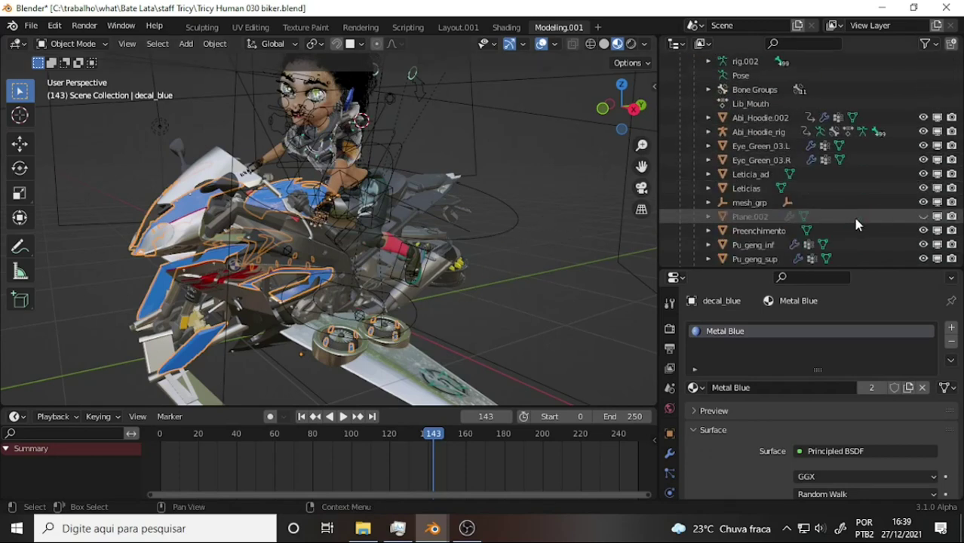
pyautogui.scroll(2, 855, 222)
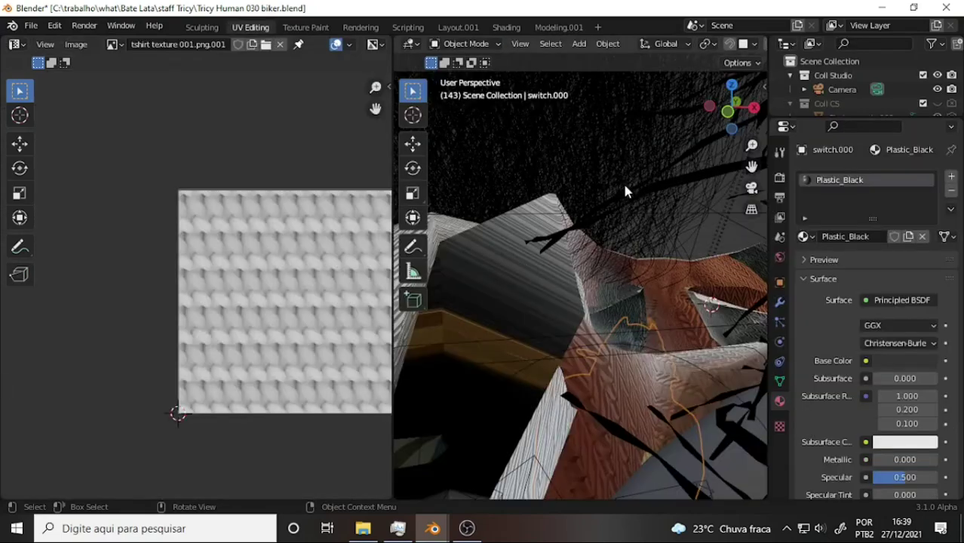
# Enter Edit Mode on switch.000 and inspect its UV islands and the biker from several angles.
pyautogui.scroll(-10, 622, 181)
pyautogui.scroll(2, 623, 176)
pyautogui.scroll(-2, 622, 172)
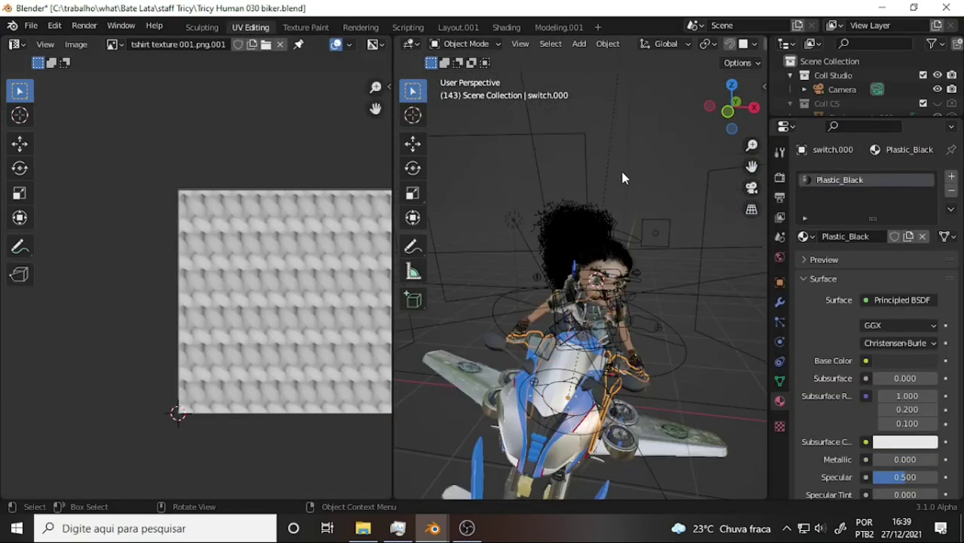
pyautogui.click(462, 44)
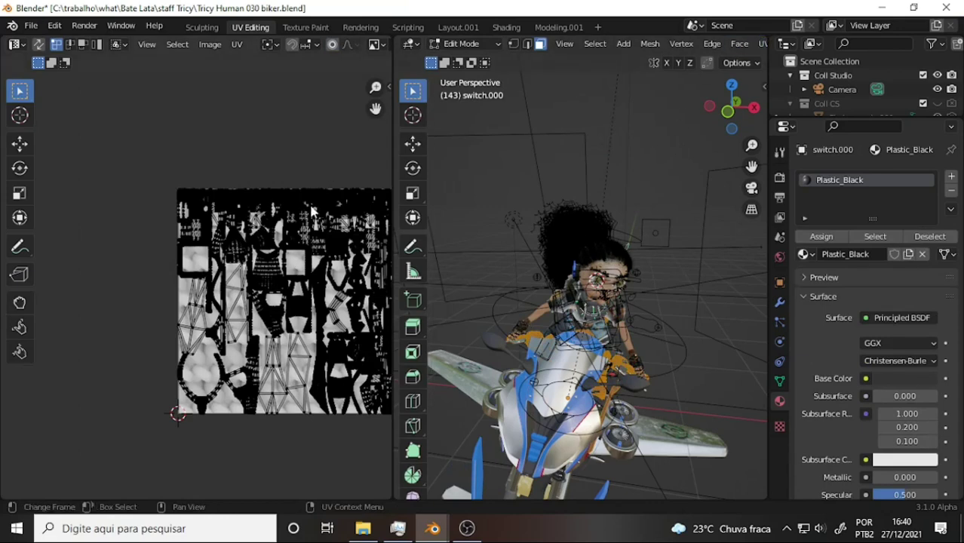
pyautogui.scroll(5, 274, 219)
pyautogui.scroll(-4, 273, 218)
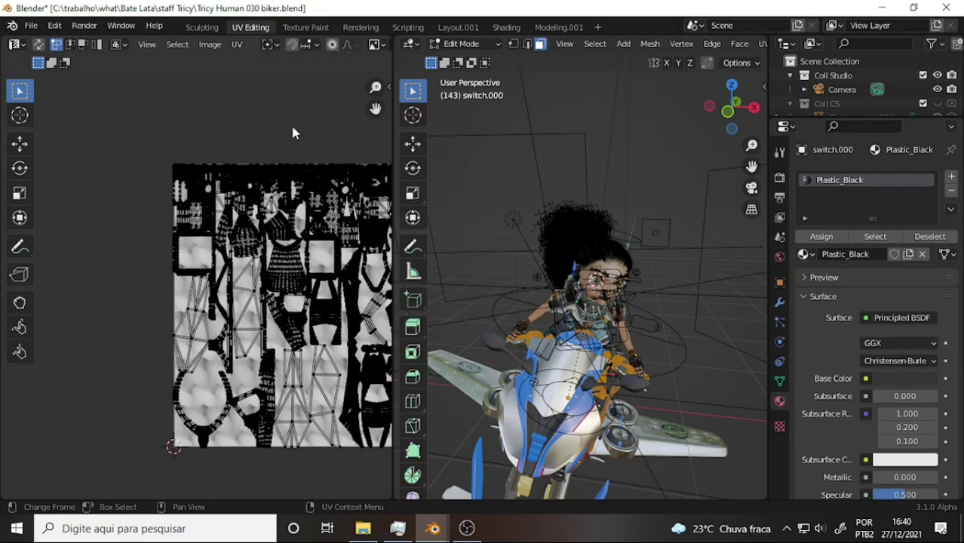
pyautogui.moveTo(292, 133)
pyautogui.mouseDown(button='middle')
pyautogui.moveTo(172, 106)
pyautogui.moveTo(189, 106)
pyautogui.mouseUp(button='middle')
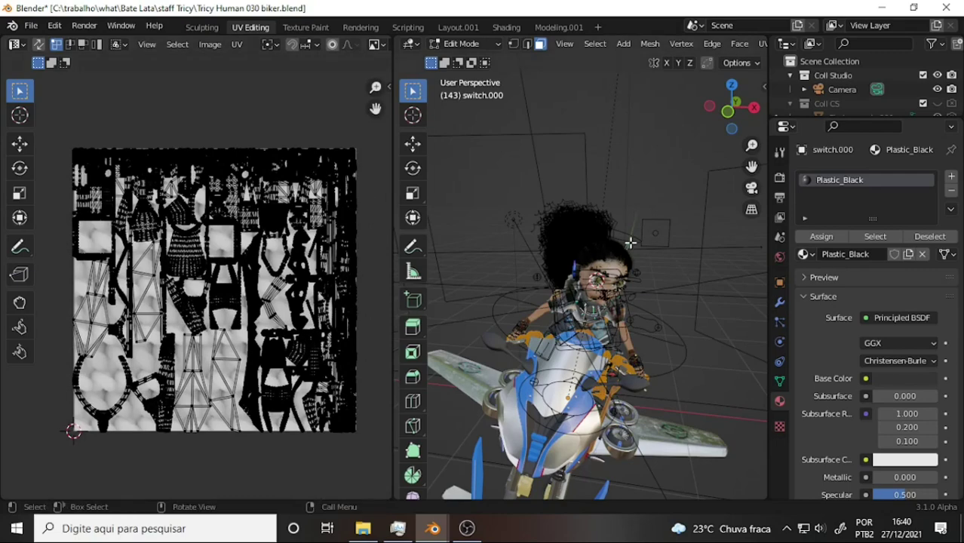
pyautogui.scroll(3, 626, 226)
pyautogui.scroll(4, 618, 214)
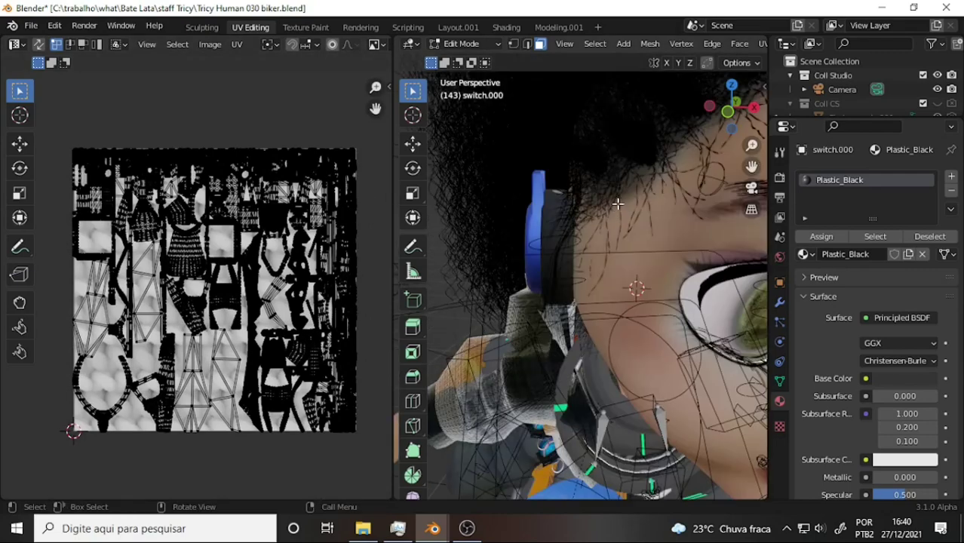
pyautogui.scroll(-6, 618, 204)
pyautogui.moveTo(581, 194)
pyautogui.mouseDown(button='middle')
pyautogui.moveTo(495, 148)
pyautogui.moveTo(587, 145)
pyautogui.moveTo(581, 149)
pyautogui.mouseUp(button='middle')
pyautogui.scroll(-5, 551, 203)
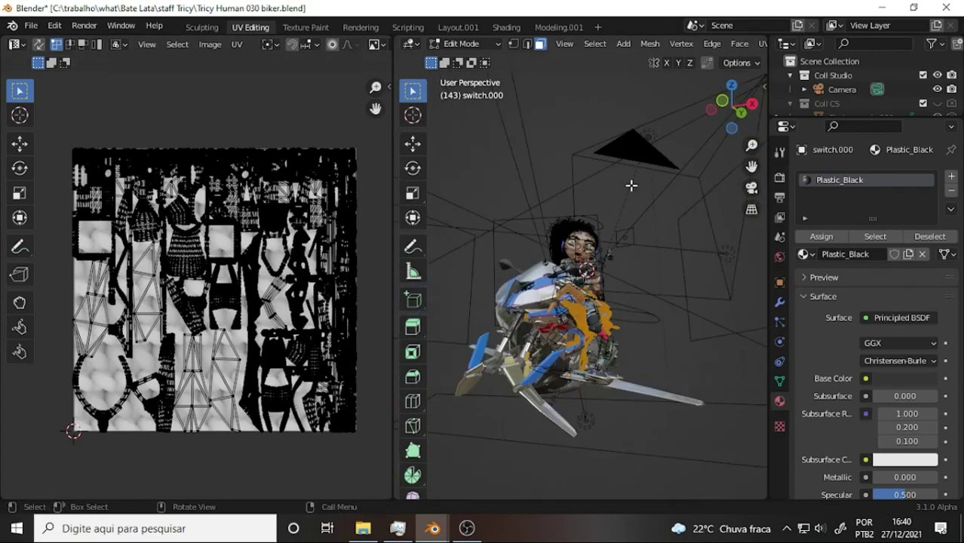
pyautogui.scroll(5, 553, 200)
pyautogui.moveTo(556, 197)
pyautogui.mouseDown(button='middle')
pyautogui.moveTo(693, 166)
pyautogui.moveTo(456, 198)
pyautogui.moveTo(671, 203)
pyautogui.moveTo(528, 151)
pyautogui.mouseUp(button='middle')
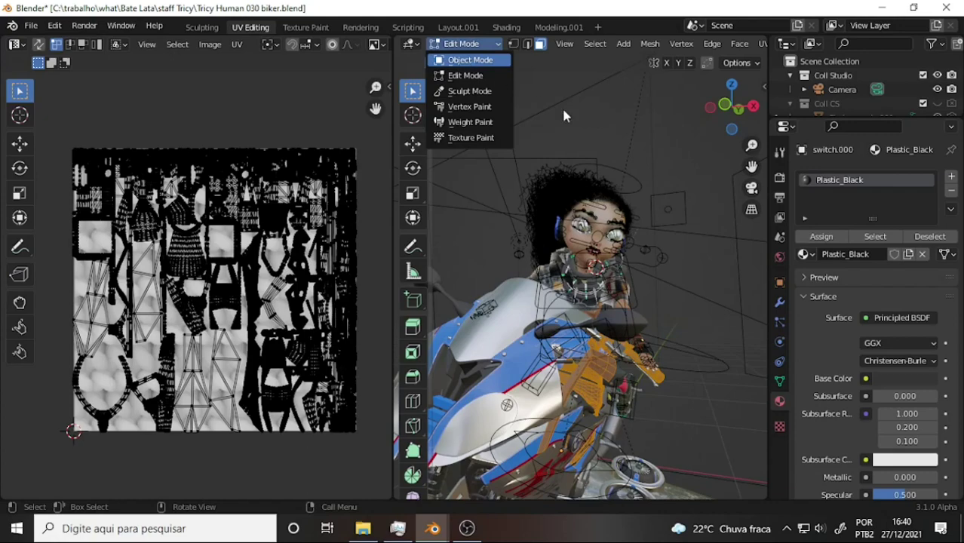
# Return switch.000 to Object Mode and switch to the Layout.001 workspace.
pyautogui.press('Return')
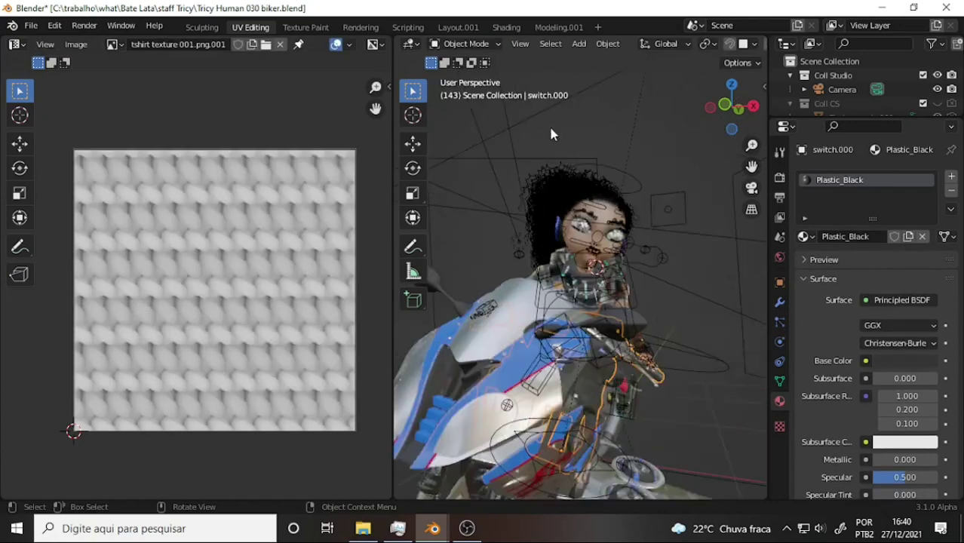
pyautogui.click(562, 27)
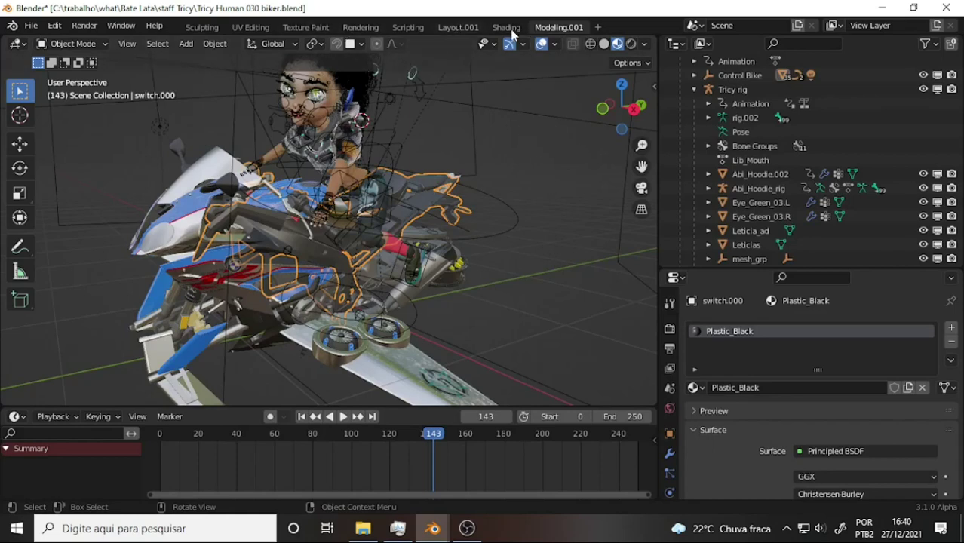
pyautogui.hotkey('ctrl', 'pageup')
pyautogui.hotkey('ctrl', 'pageup')
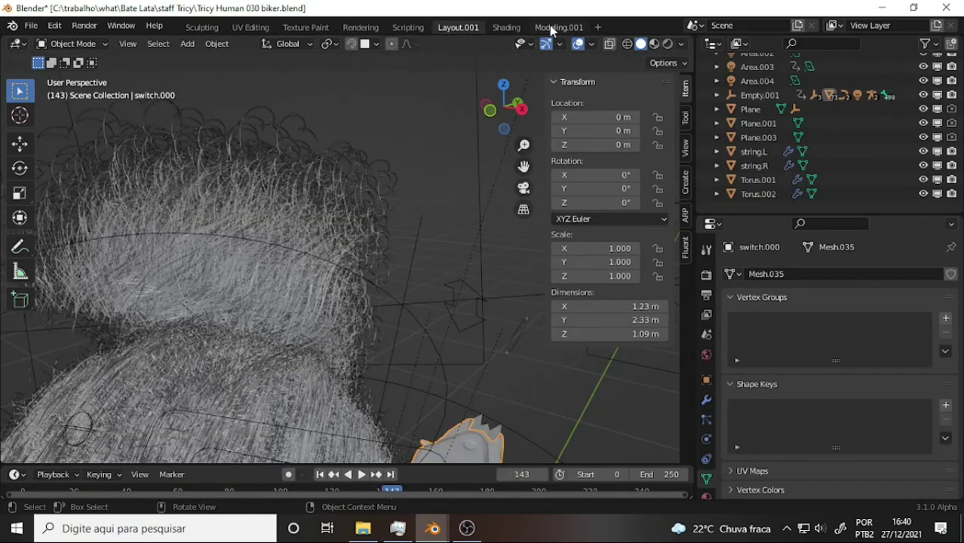
# Go back to Modeling.001 in Object Mode and widen the 3D viewport.
pyautogui.hotkey('ctrl', 'pagedown')
pyautogui.hotkey('ctrl', 'pagedown')
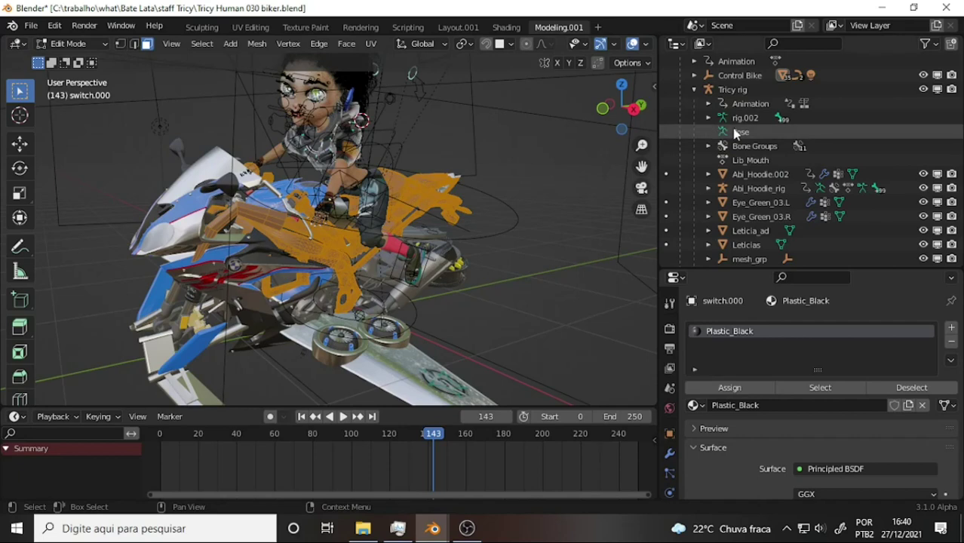
pyautogui.click(73, 47)
pyautogui.click(77, 65)
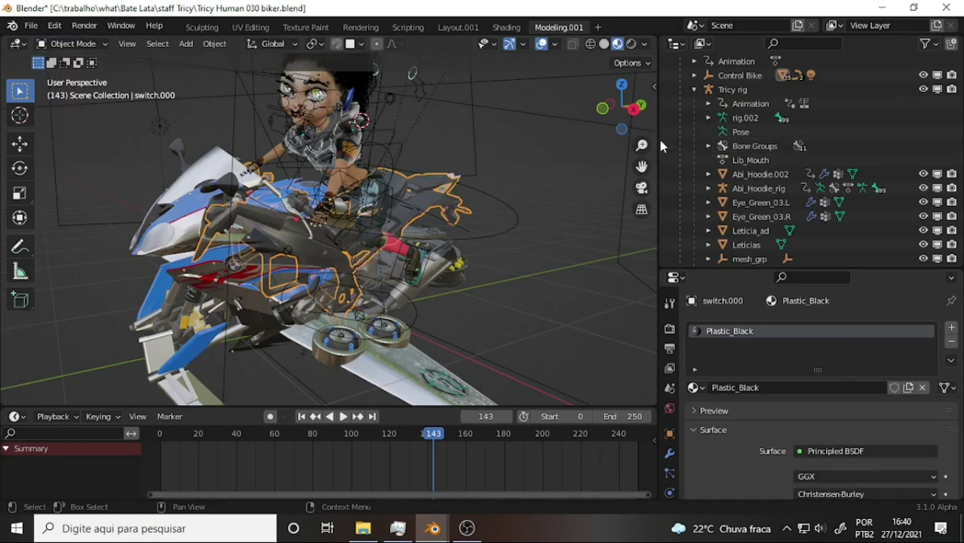
pyautogui.moveTo(658, 136); pyautogui.dragTo(743, 138)
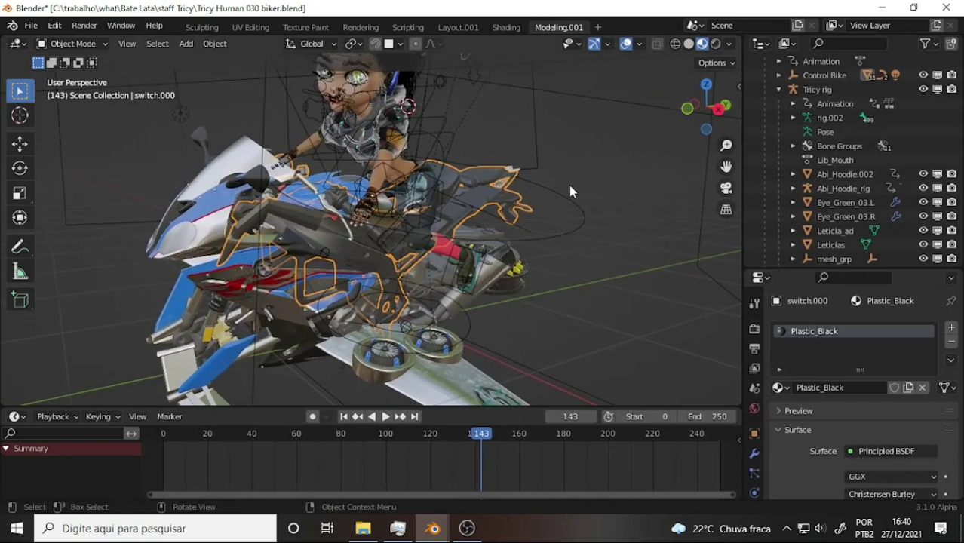
# Merge the timeline into the 3D viewport with Join Areas.
pyautogui.rightClick(495, 408)
pyautogui.click(456, 442)
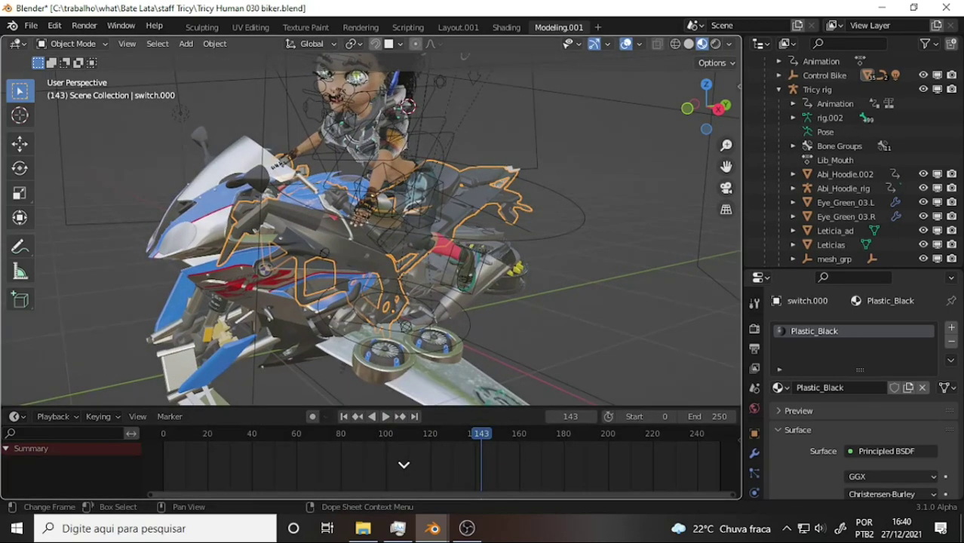
pyautogui.click(404, 470)
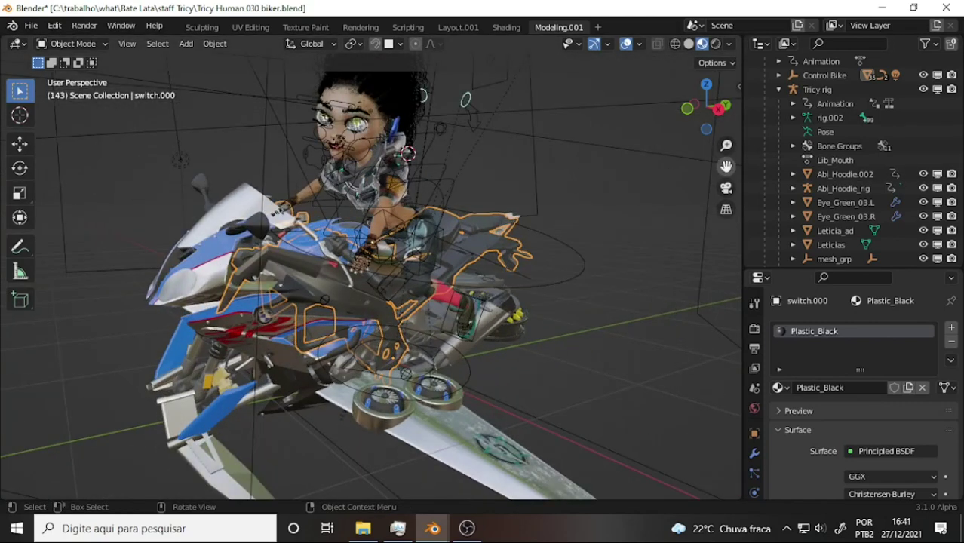
# Orbit the biker scene to new angles and narrow the viewport again.
pyautogui.moveTo(726, 166)
pyautogui.mouseDown(button='middle')
pyautogui.moveTo(545, 196)
pyautogui.moveTo(605, 189)
pyautogui.moveTo(549, 186)
pyautogui.moveTo(604, 186)
pyautogui.mouseUp(button='middle')
pyautogui.scroll(4, 593, 182)
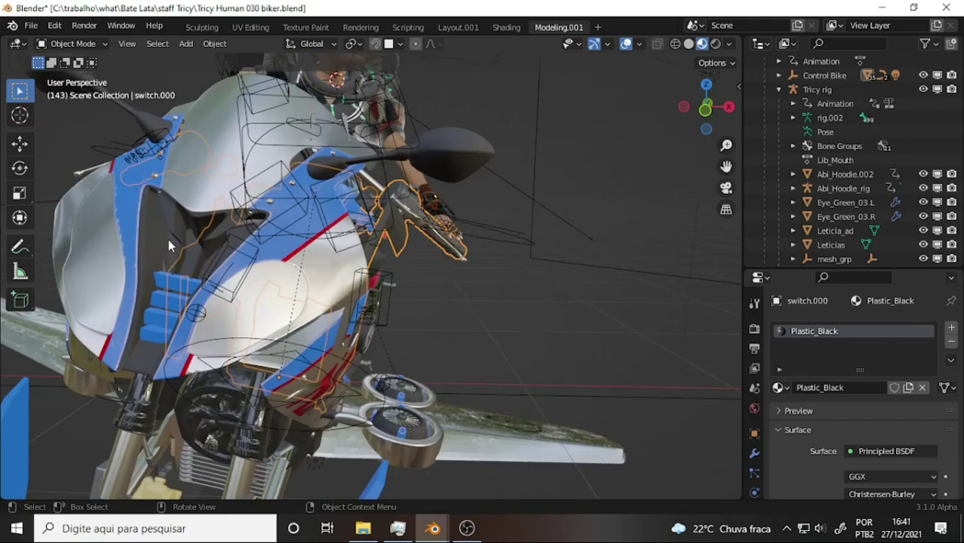
pyautogui.scroll(-5, 502, 194)
pyautogui.moveTo(525, 184); pyautogui.dragTo(455, 180, button='middle')
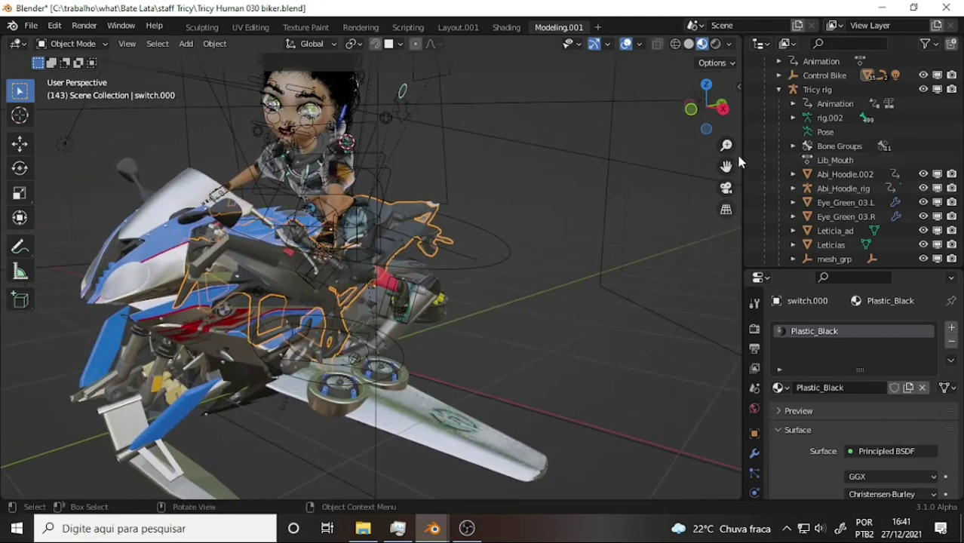
pyautogui.moveTo(744, 155); pyautogui.dragTo(634, 156)
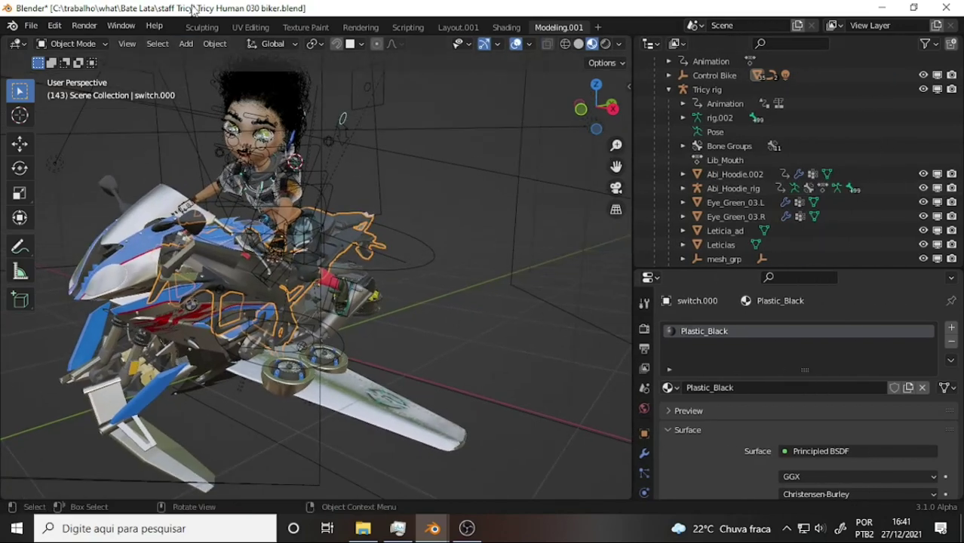
# Reopen the last render result showing frame 131 of Tricy on the hover-bike.
pyautogui.click(76, 29)
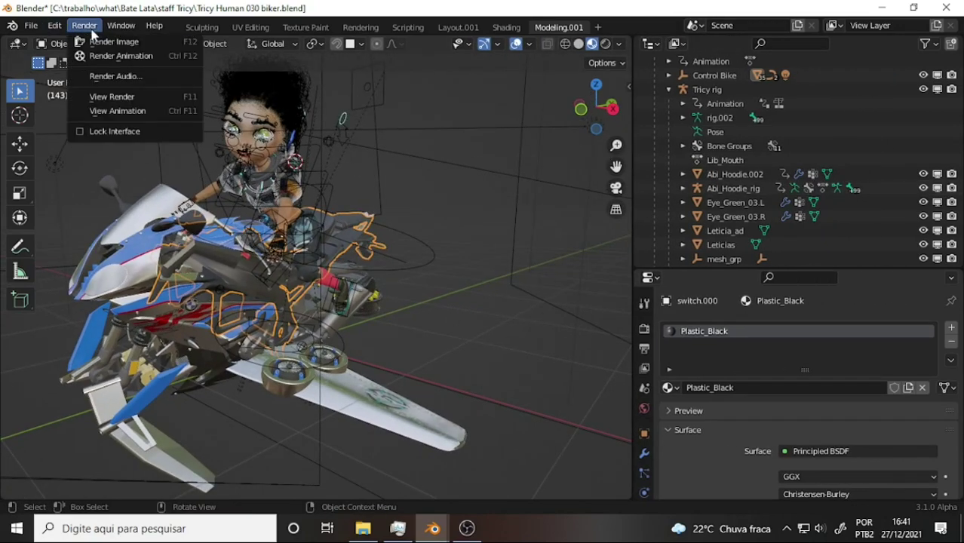
pyautogui.click(114, 95)
pyautogui.scroll(-3, 483, 212)
pyautogui.scroll(-1, 483, 212)
pyautogui.scroll(1, 489, 212)
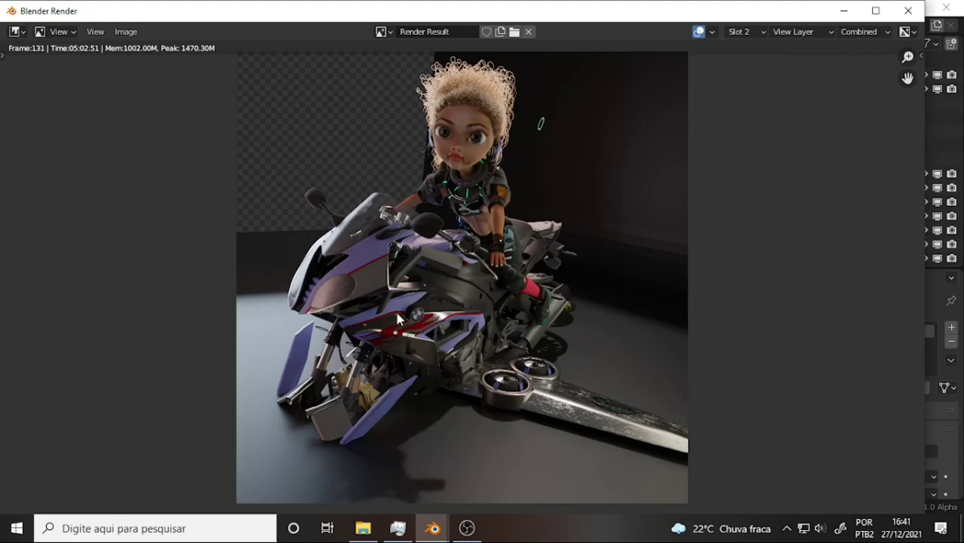
# Close the render window and disable Plane.002's render and viewport visibility in the Outliner.
pyautogui.click(912, 14)
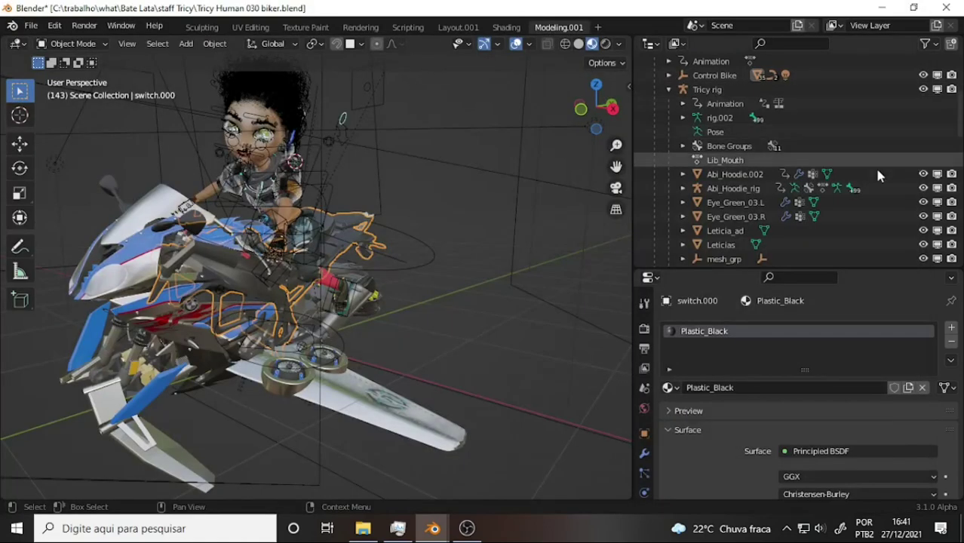
pyautogui.scroll(-4, 874, 166)
pyautogui.scroll(-4, 847, 160)
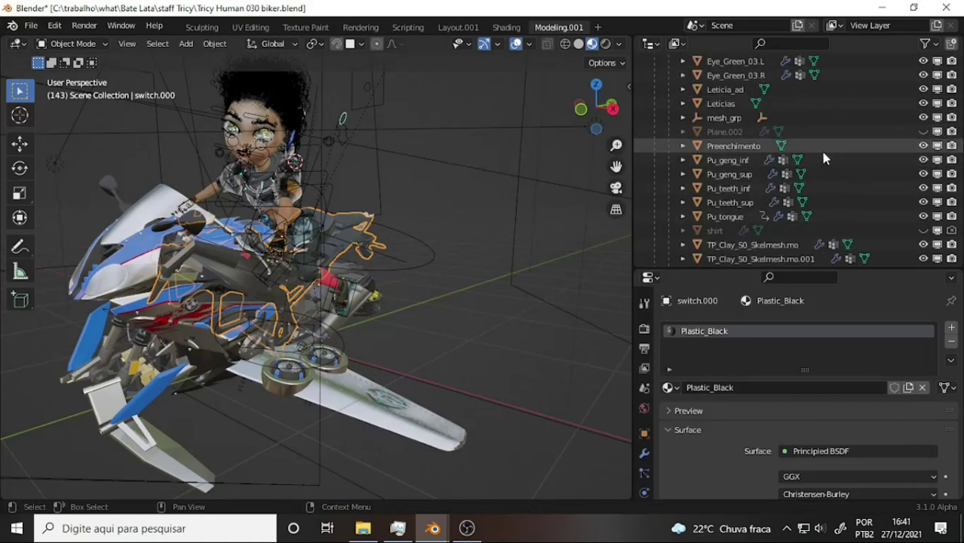
pyautogui.click(953, 132)
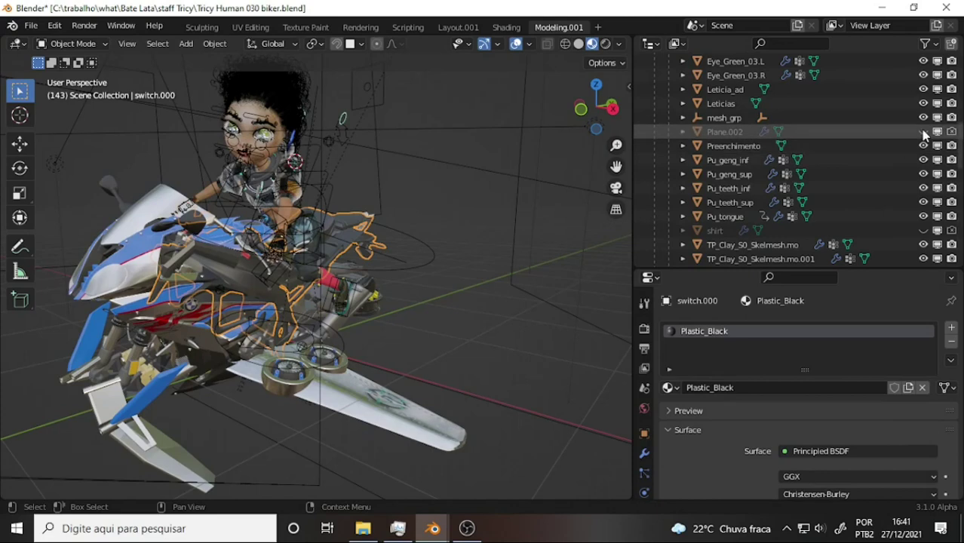
pyautogui.click(924, 132)
pyautogui.scroll(5, 732, 148)
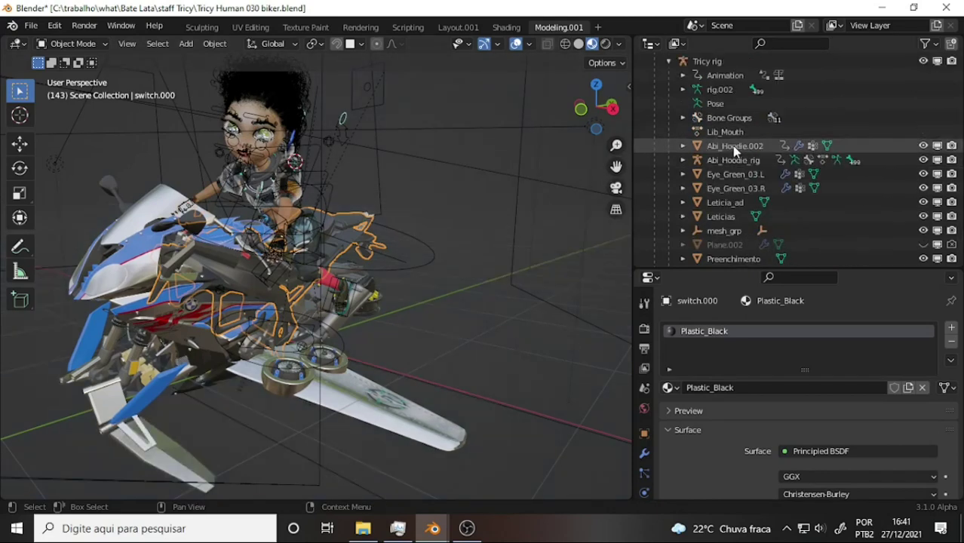
pyautogui.scroll(2, 790, 217)
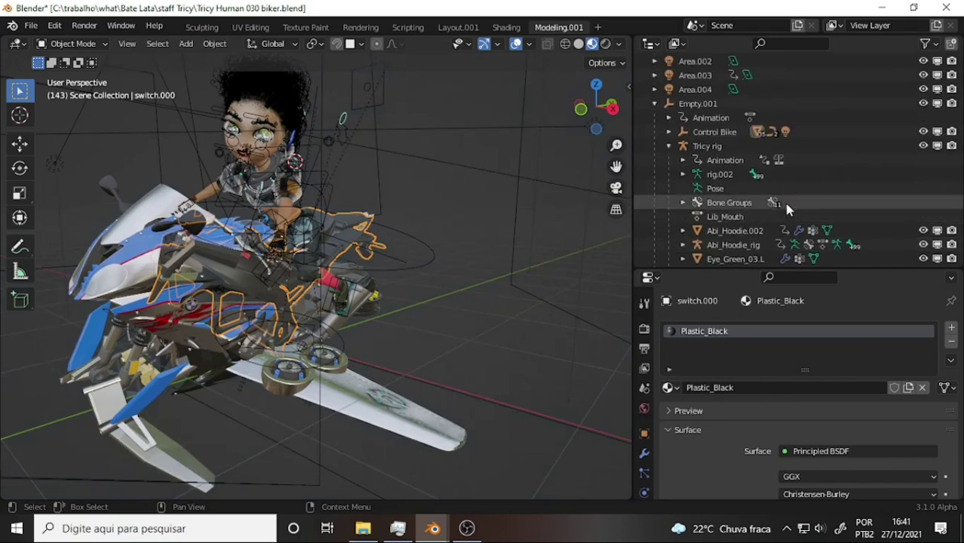
pyautogui.scroll(4, 789, 207)
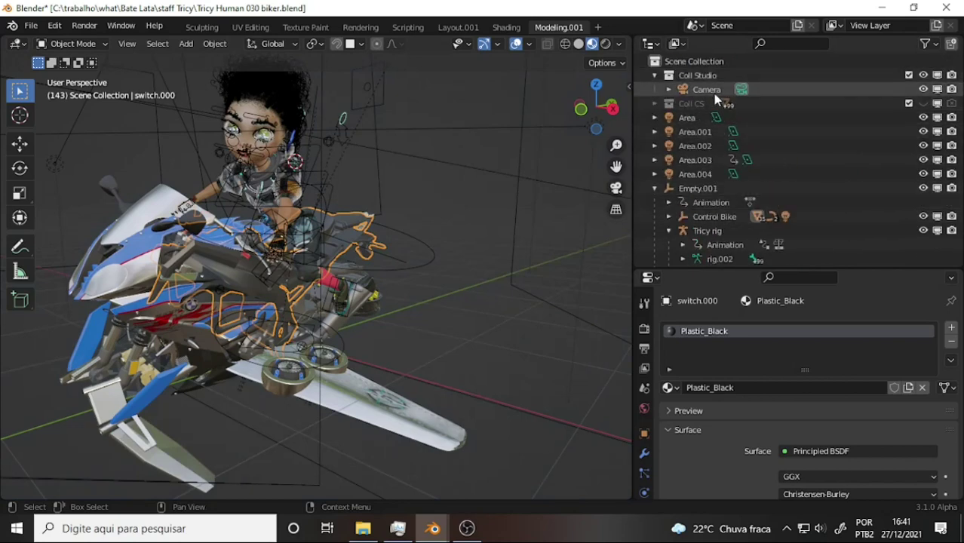
pyautogui.scroll(-1, 730, 116)
pyautogui.scroll(-4, 730, 115)
pyautogui.scroll(-3, 732, 118)
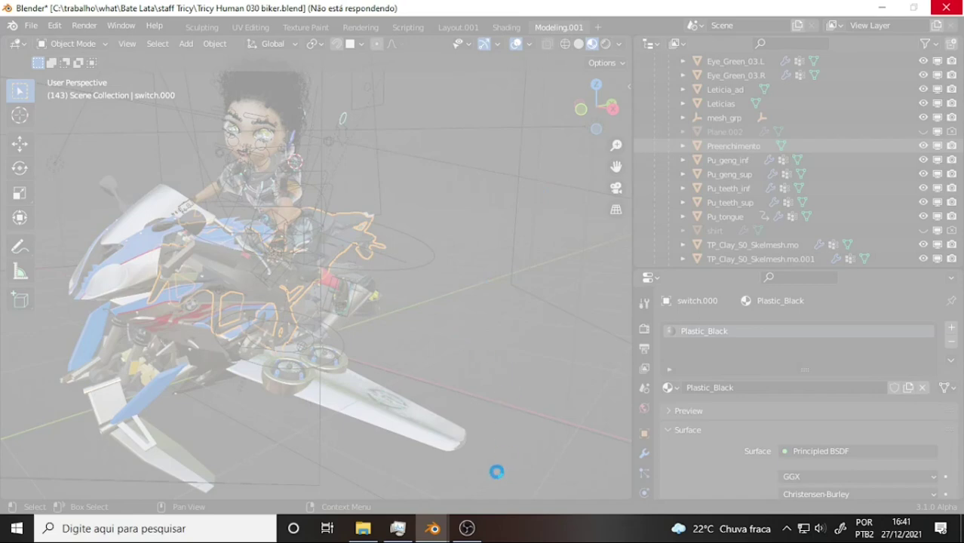
pyautogui.moveTo(467, 529)
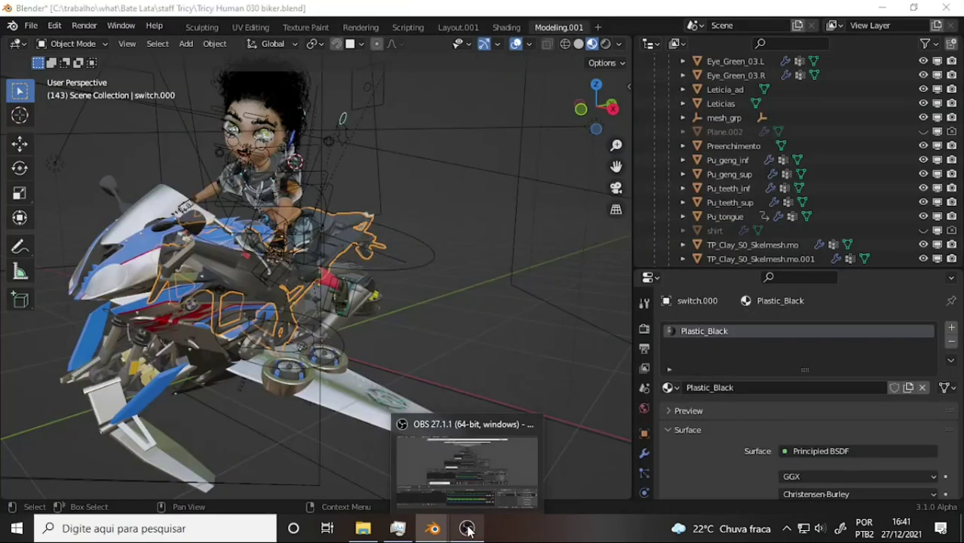
# Close the Blender window holding Tricy Human 029 biker.blend, discarding its changes.
pyautogui.click(520, 488)
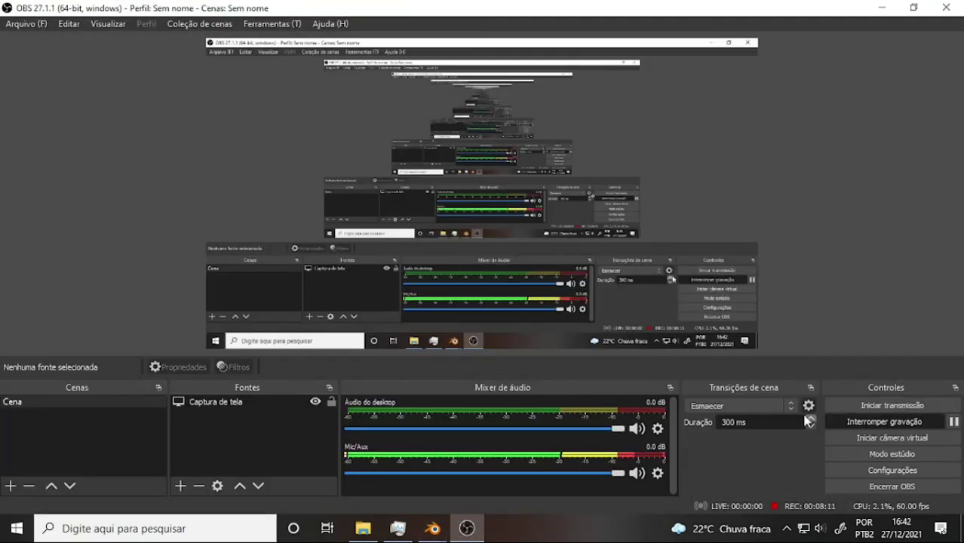
pyautogui.moveTo(433, 529)
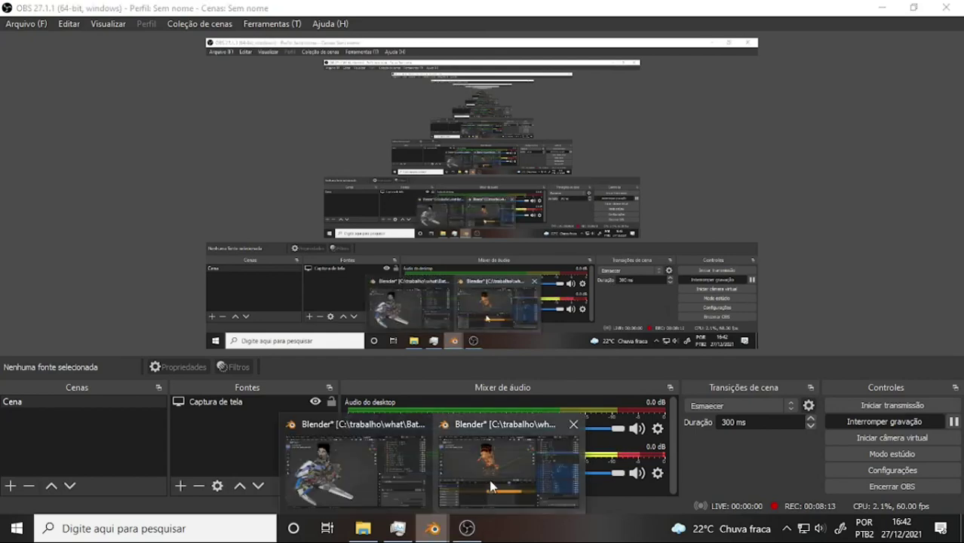
pyautogui.click(406, 472)
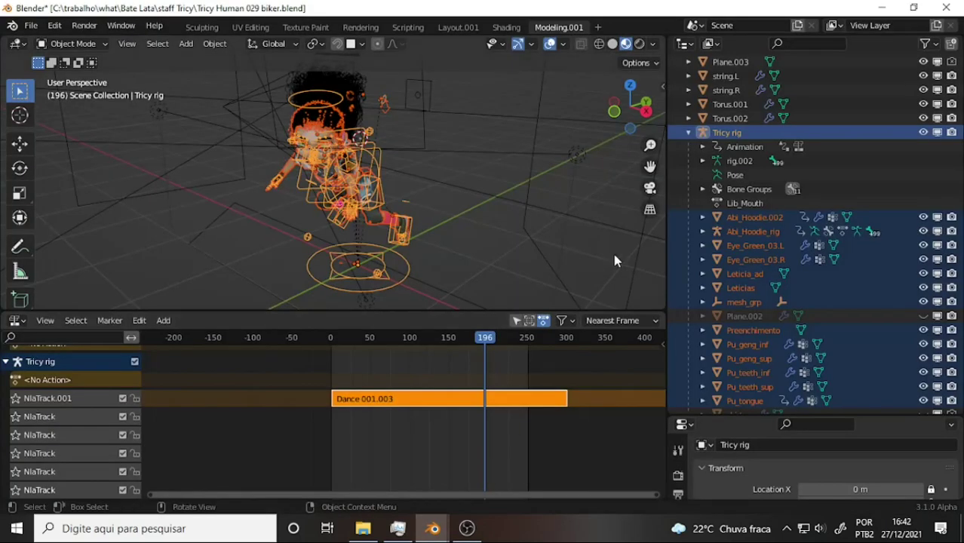
pyautogui.click(948, 7)
pyautogui.click(501, 288)
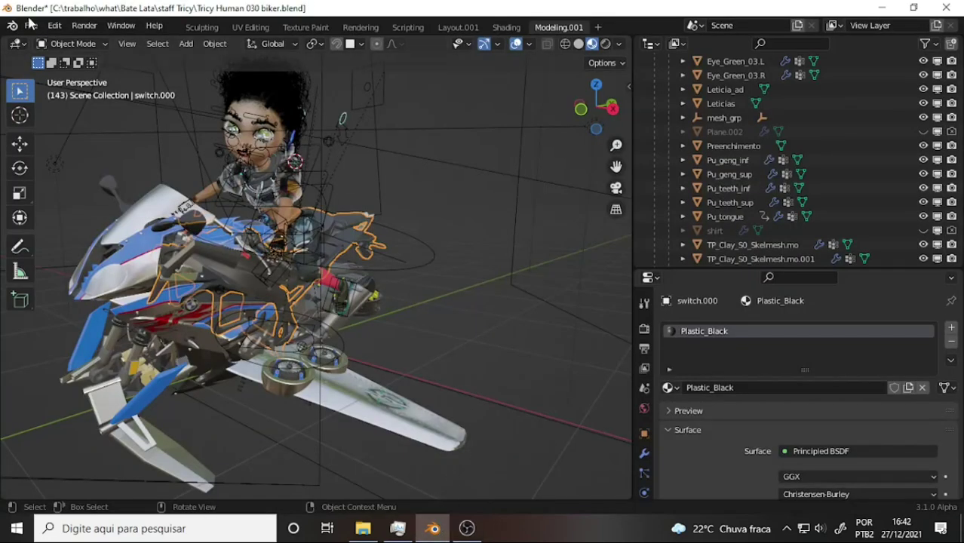
# Split the widened 3D view vertically and turn the right area into a Shader Editor.
pyautogui.moveTo(632, 75); pyautogui.dragTo(770, 70)
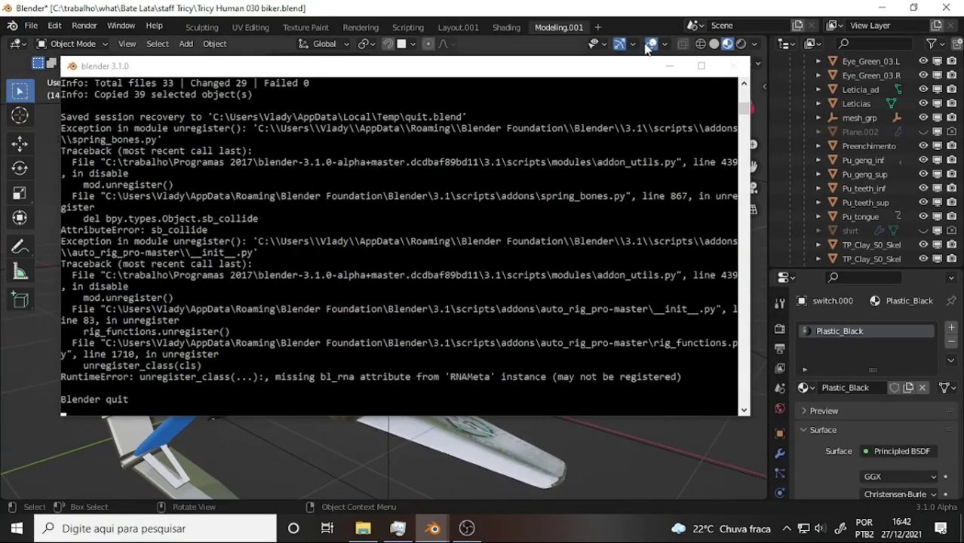
pyautogui.click(604, 46)
pyautogui.rightClick(520, 33)
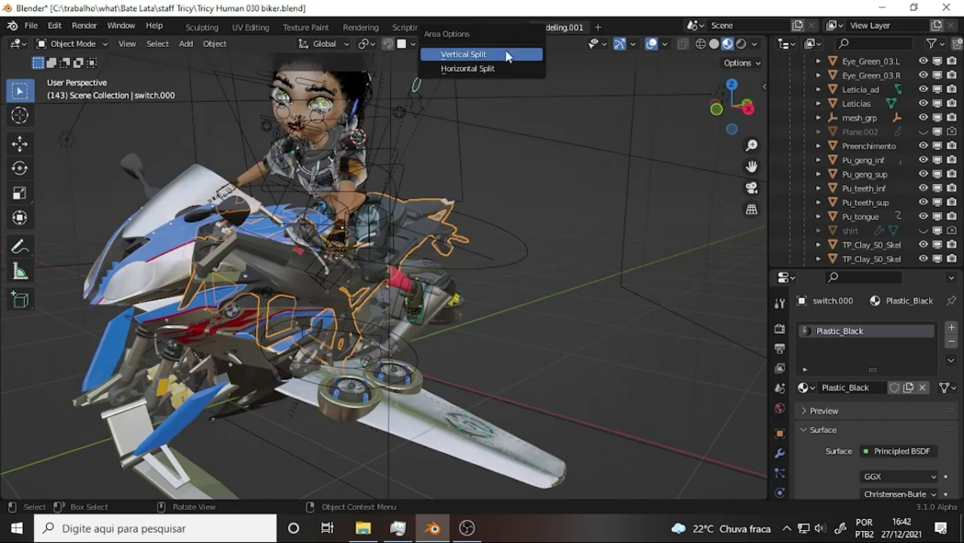
pyautogui.click(502, 58)
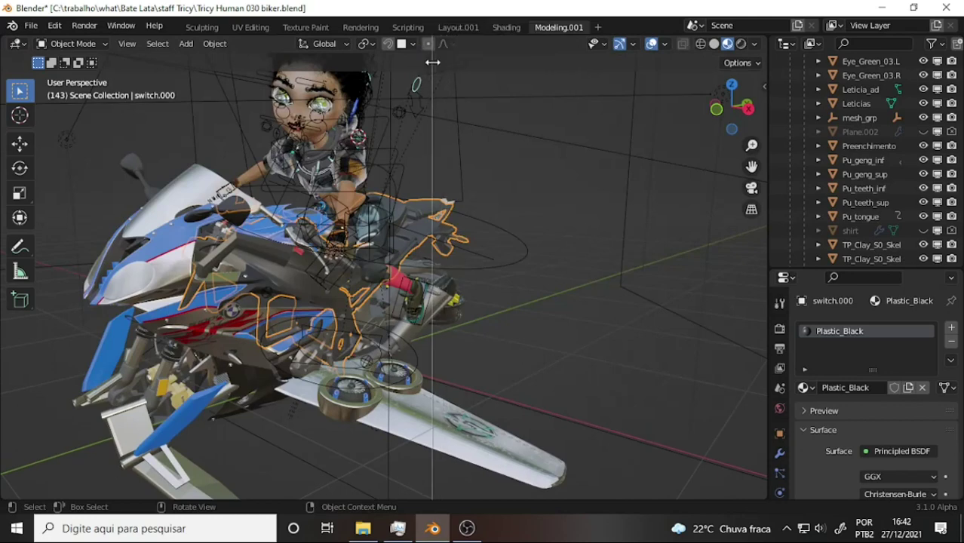
pyautogui.click(434, 62)
pyautogui.click(504, 43)
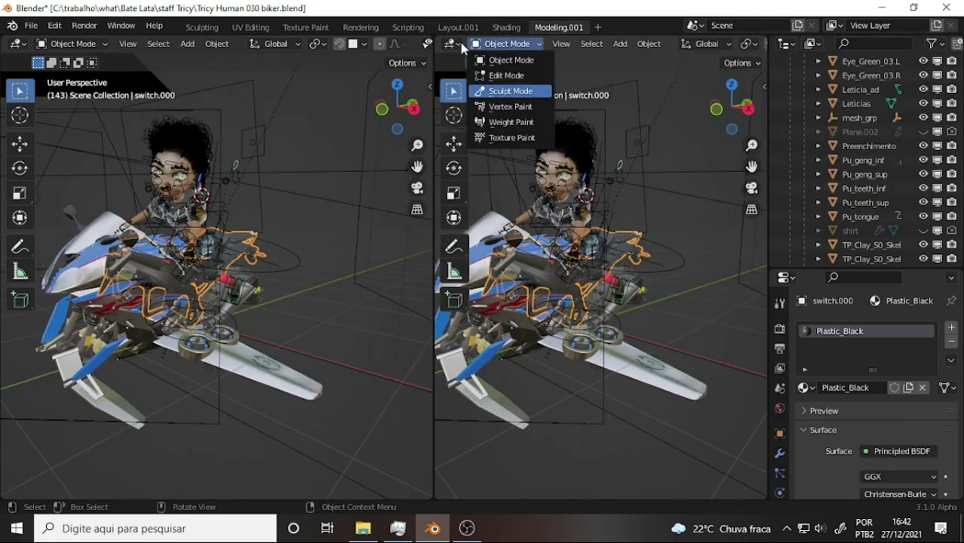
pyautogui.click(453, 45)
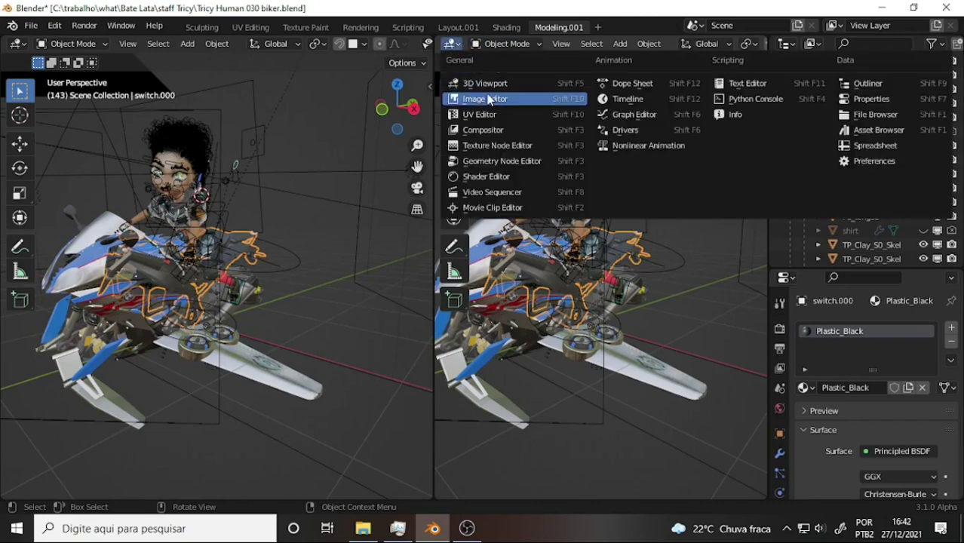
pyautogui.click(600, 174)
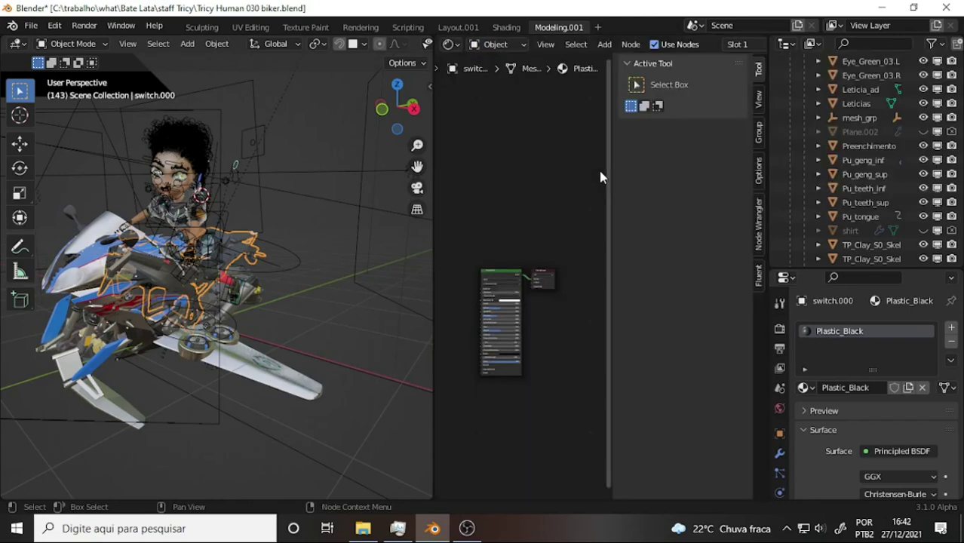
# Show decal_blue's Metal Blue nodes in the Shader Editor and reveal the Fluent bake settings.
pyautogui.click(60, 310)
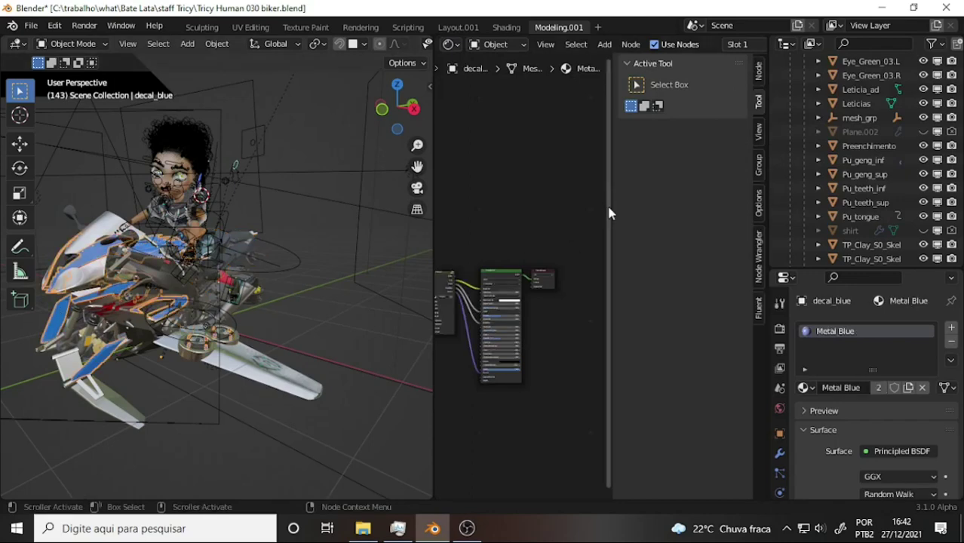
pyautogui.moveTo(611, 207); pyautogui.dragTo(689, 207)
pyautogui.moveTo(664, 185); pyautogui.dragTo(618, 149, button='middle')
pyautogui.scroll(3, 618, 149)
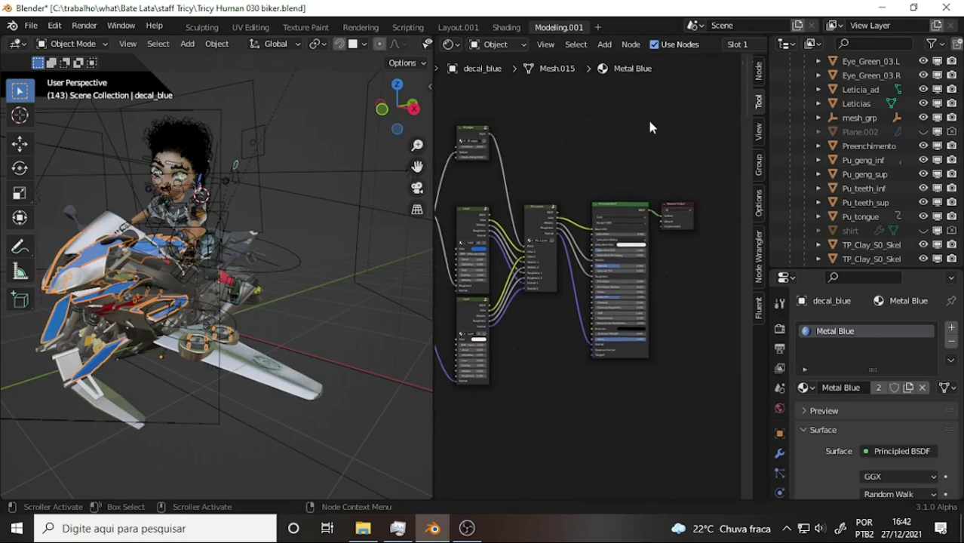
pyautogui.click(677, 212)
pyautogui.click(429, 84)
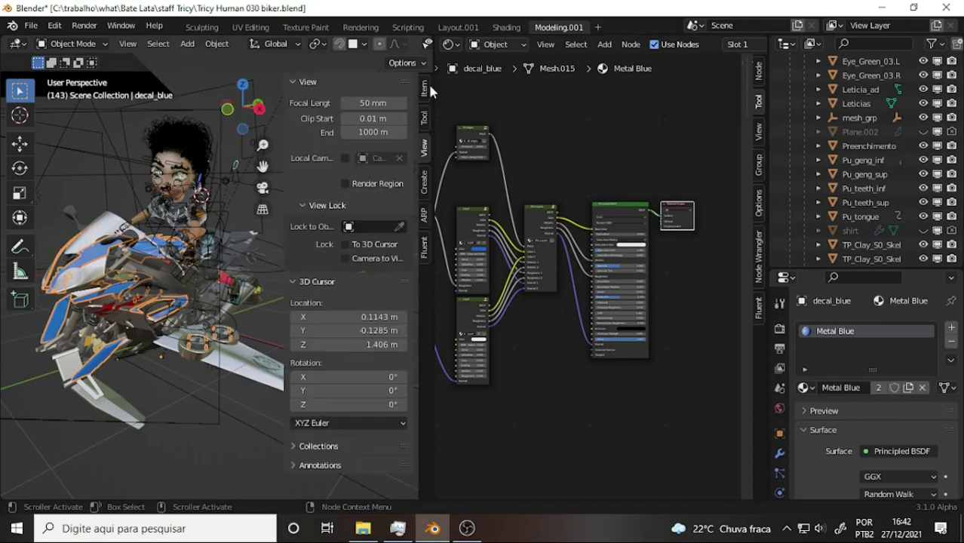
pyautogui.click(425, 251)
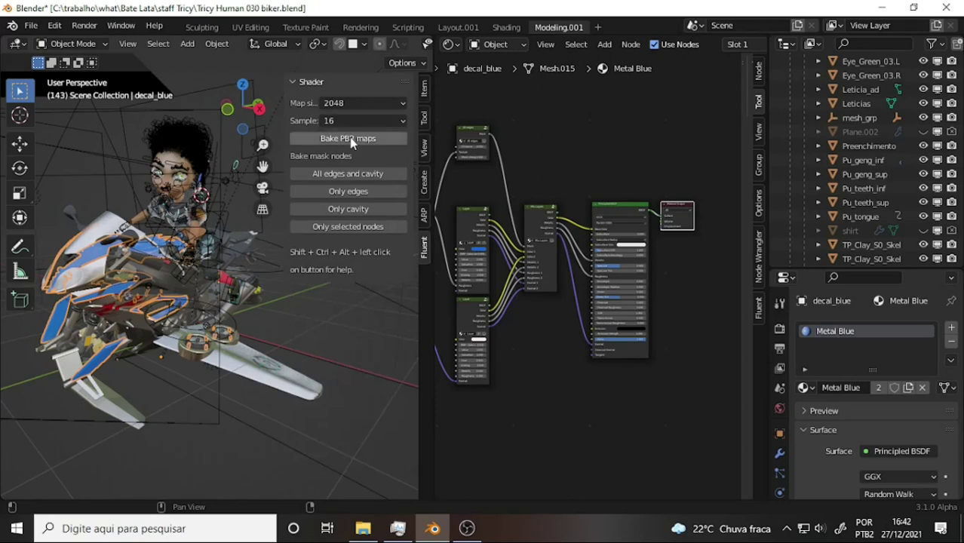
pyautogui.click(30, 26)
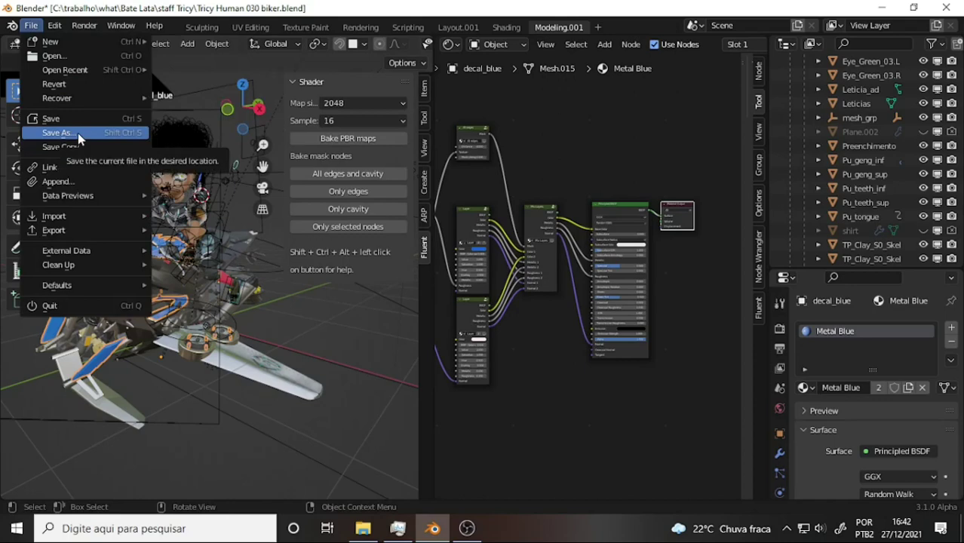
# Save the scene as Tricy Human 030 biker.blend.
pyautogui.click(78, 133)
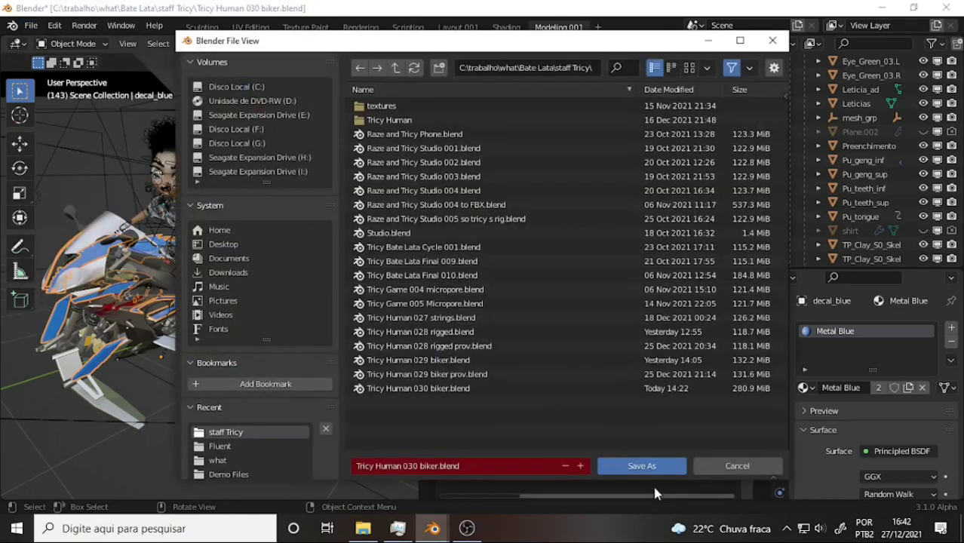
pyautogui.click(651, 471)
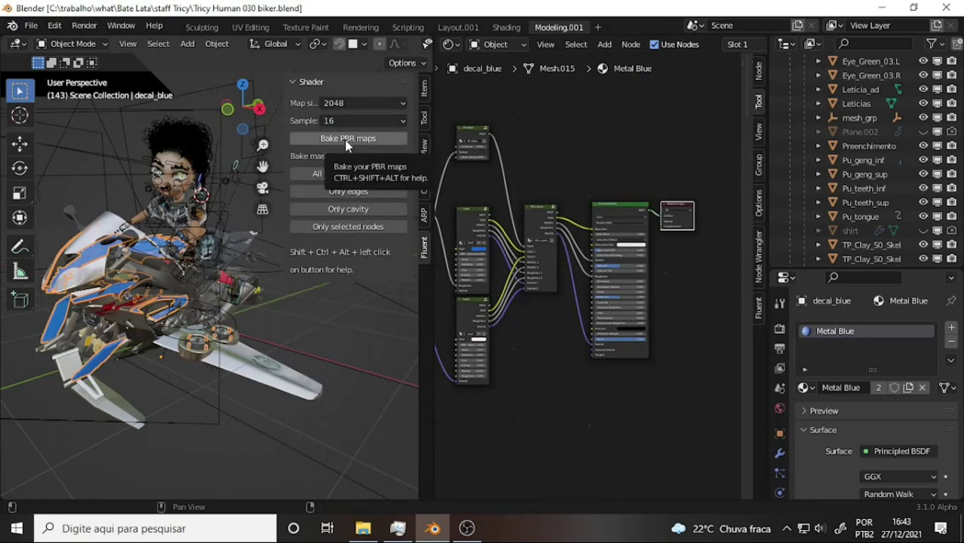
# Set the bake samples to 8, start the PBR bake, and bring up Task Manager.
pyautogui.click(402, 123)
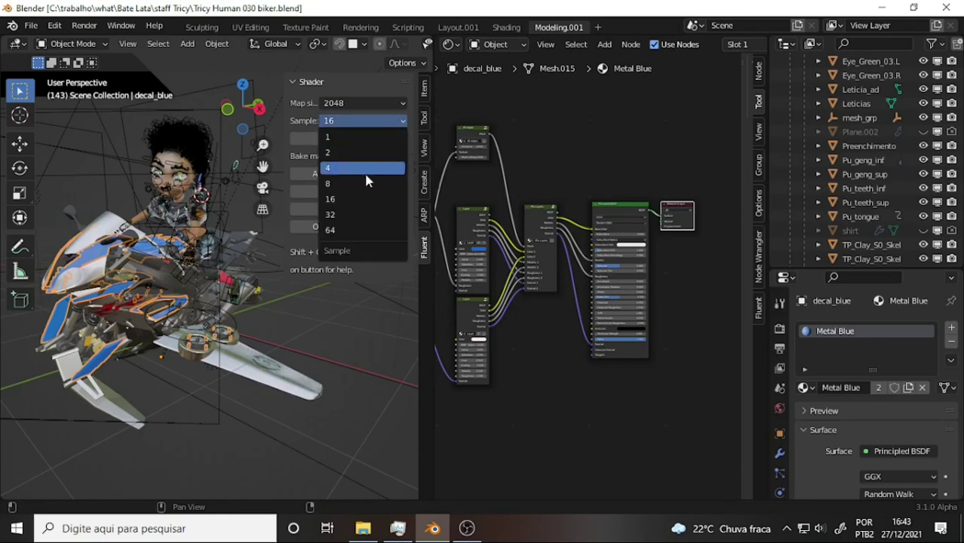
pyautogui.click(363, 191)
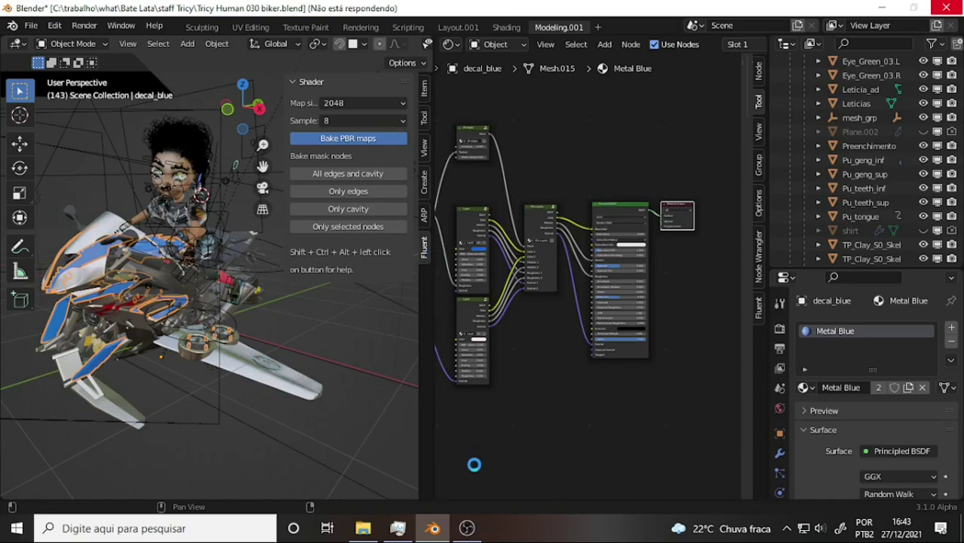
pyautogui.click(468, 529)
pyautogui.hotkey('alt', 'Tab')
pyautogui.click(397, 528)
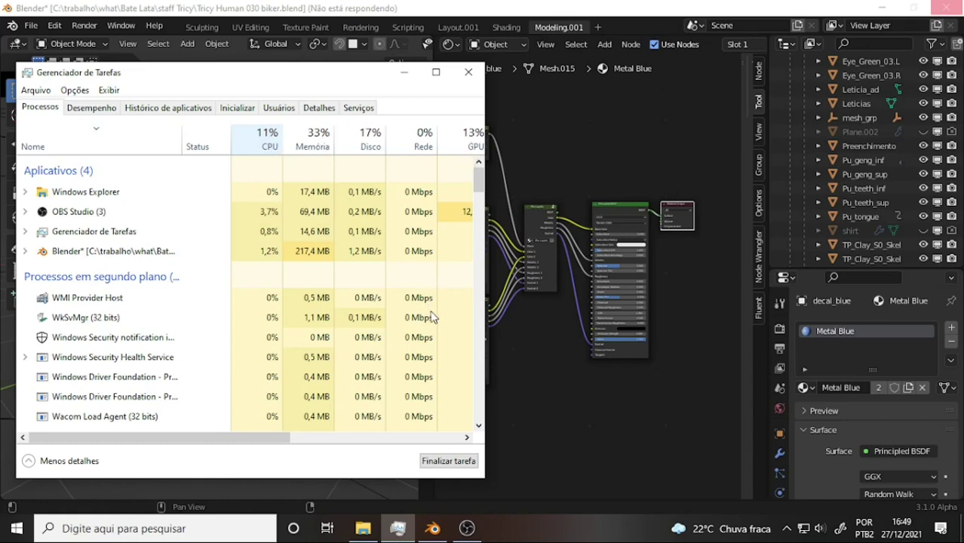
# Toggle Task Manager to check Blender's memory use during the bake, then bring OBS forward.
pyautogui.click(449, 16)
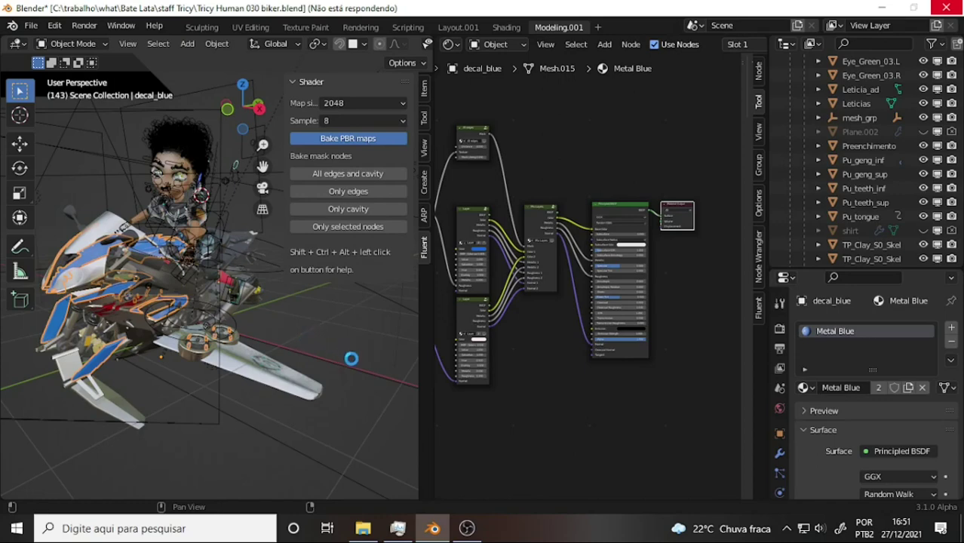
pyautogui.click(397, 531)
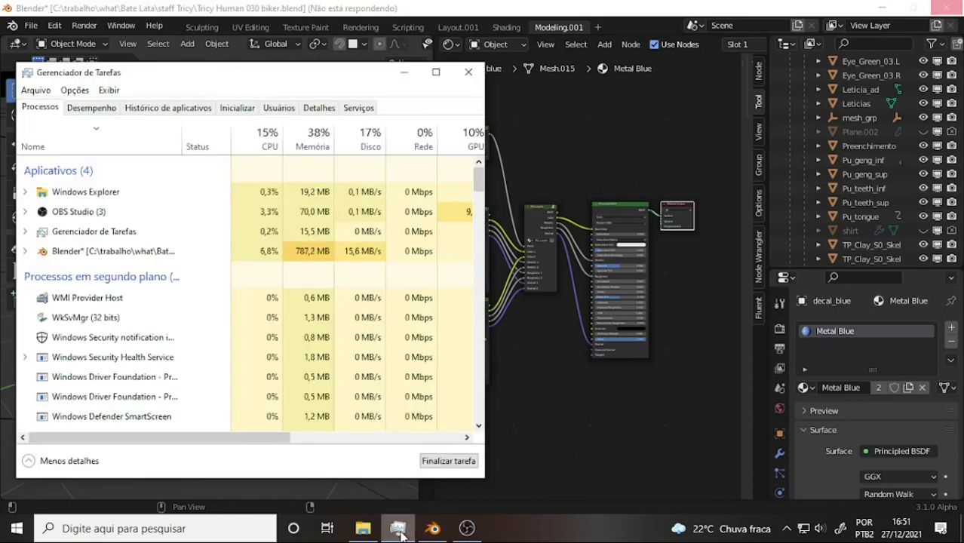
pyautogui.click(400, 532)
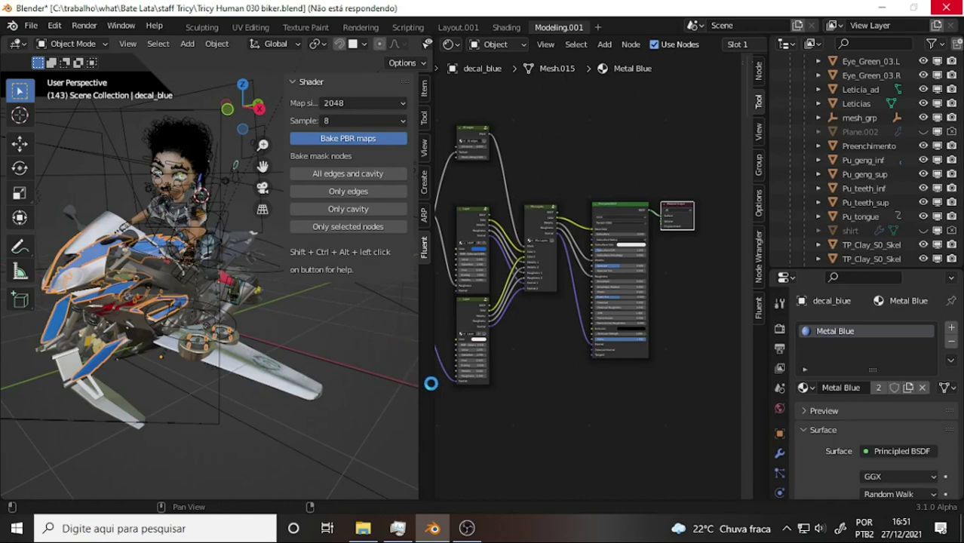
pyautogui.click(469, 529)
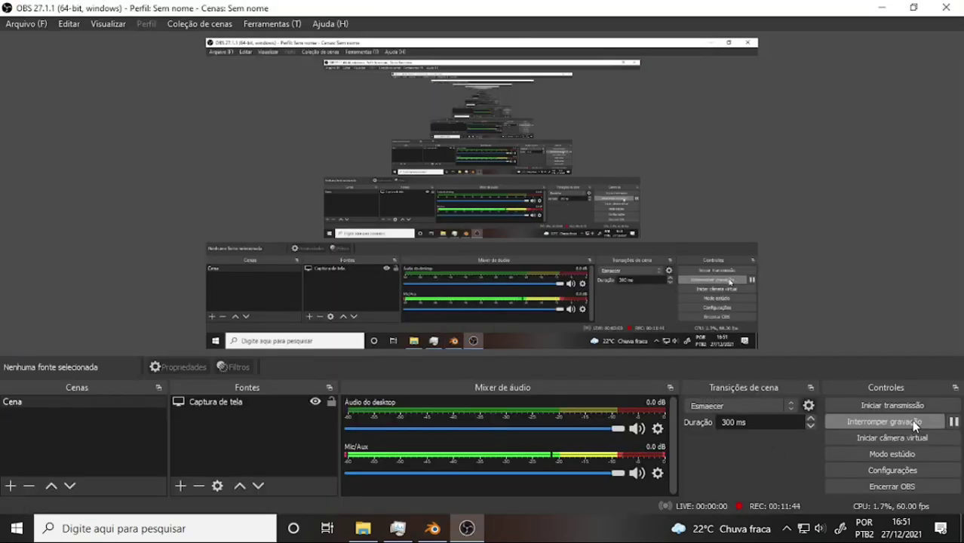